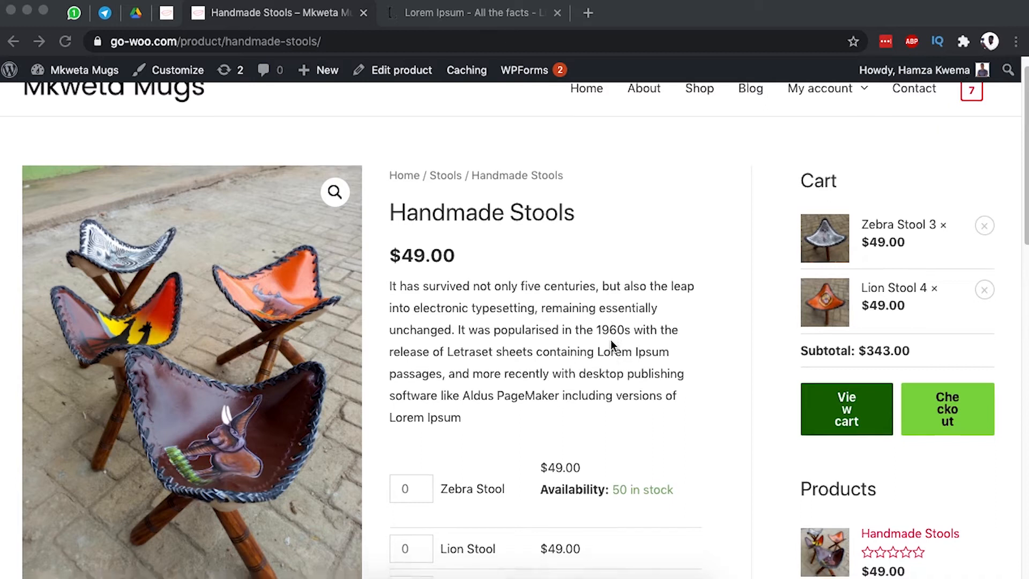
Open the Handmade Stools product from the shop catalogue and review its listed stools.
{"action": "scroll", "coordinate": [611, 343], "scroll_direction": "up", "scroll_amount": 2}
{"action": "left_click", "coordinate": [699, 113]}
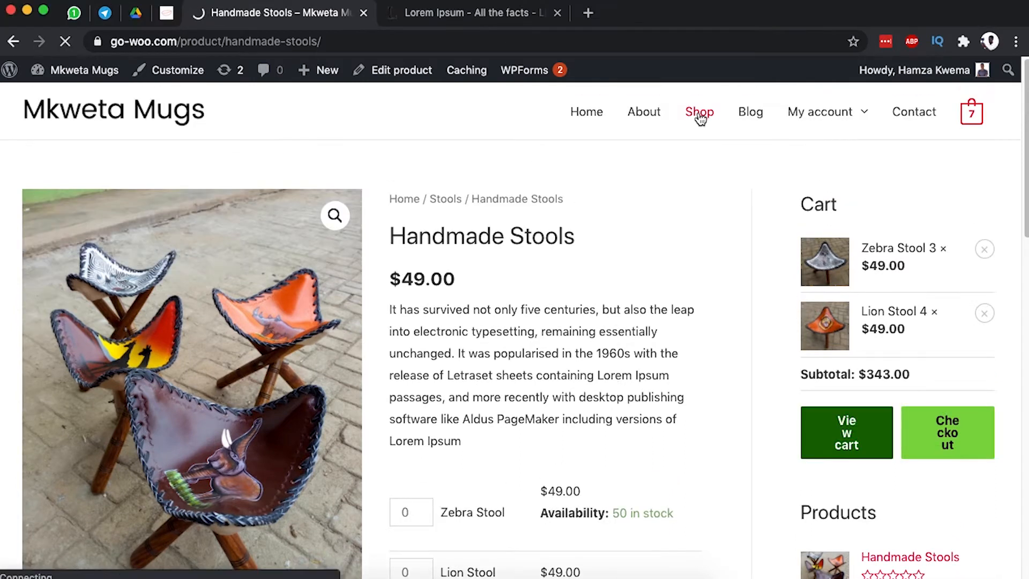
{"action": "scroll", "coordinate": [613, 348], "scroll_direction": "down", "scroll_amount": 15}
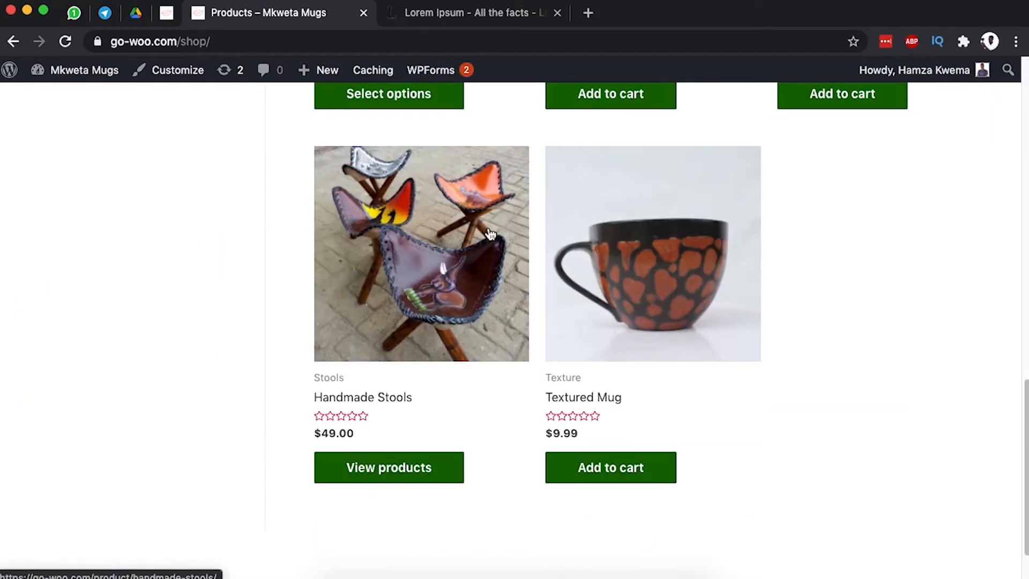
{"action": "left_click", "coordinate": [373, 472]}
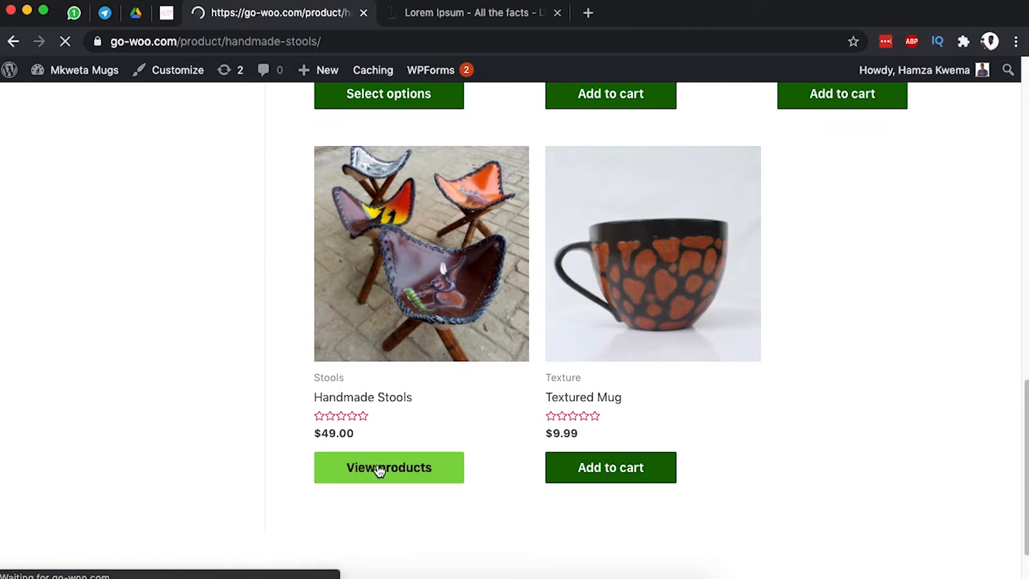
{"action": "scroll", "coordinate": [587, 423], "scroll_direction": "down", "scroll_amount": 6}
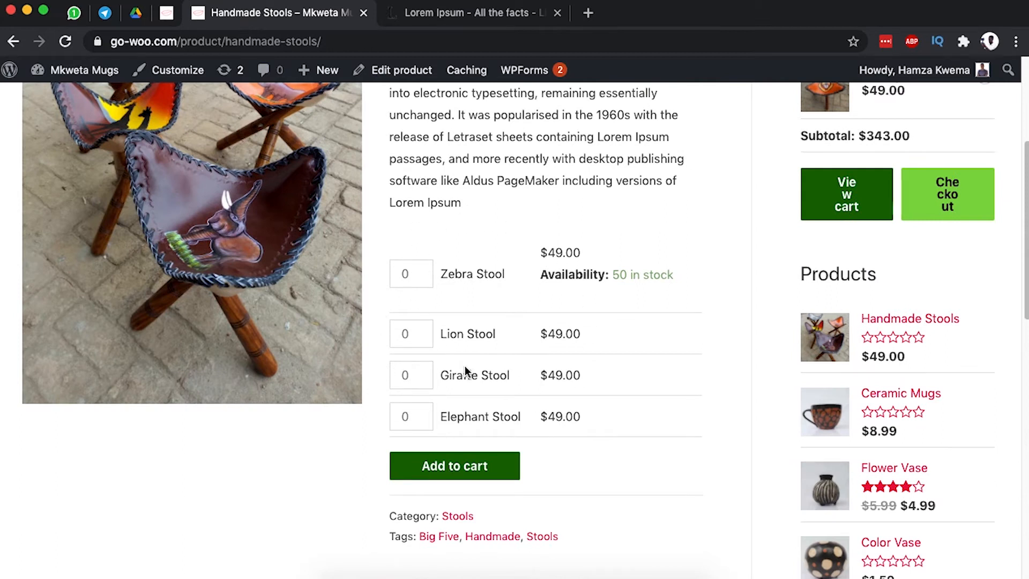
{"action": "scroll", "coordinate": [465, 365], "scroll_direction": "up", "scroll_amount": 4}
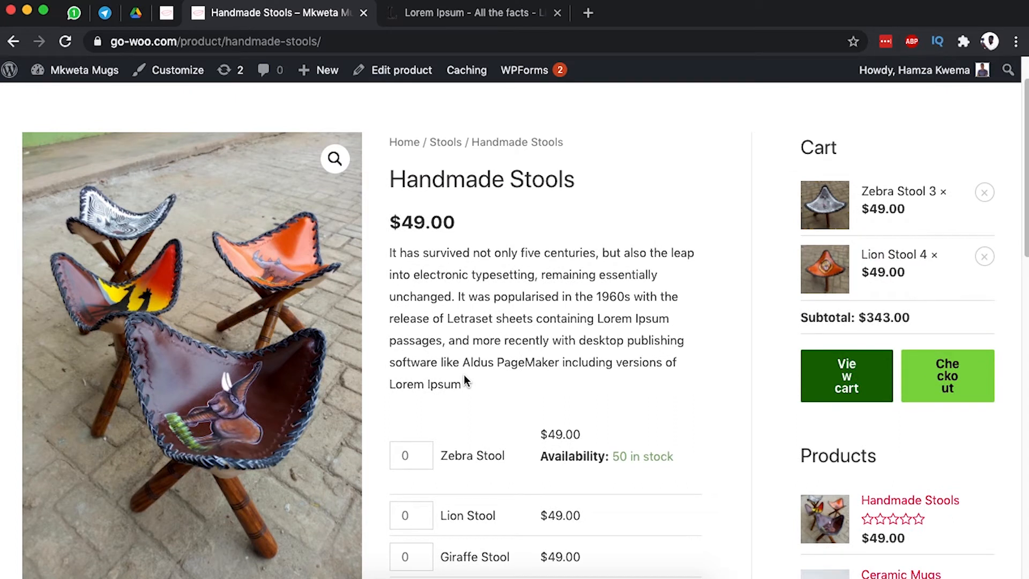
{"action": "scroll", "coordinate": [465, 375], "scroll_direction": "down", "scroll_amount": 1}
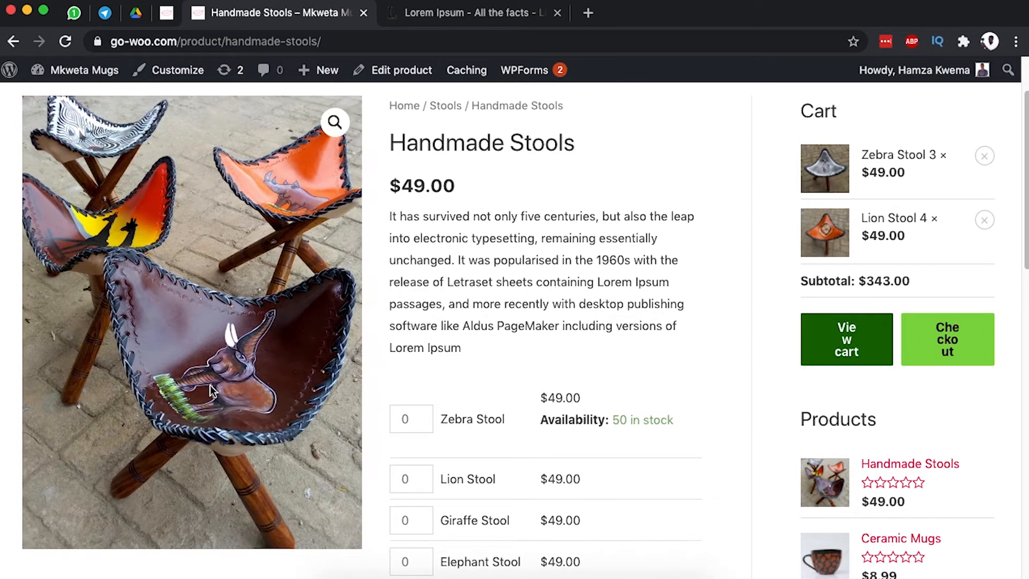
Add 2 Zebra Stools and 1 Giraffe Stool from the grouped product to the cart.
{"action": "scroll", "coordinate": [493, 406], "scroll_direction": "down", "scroll_amount": 4}
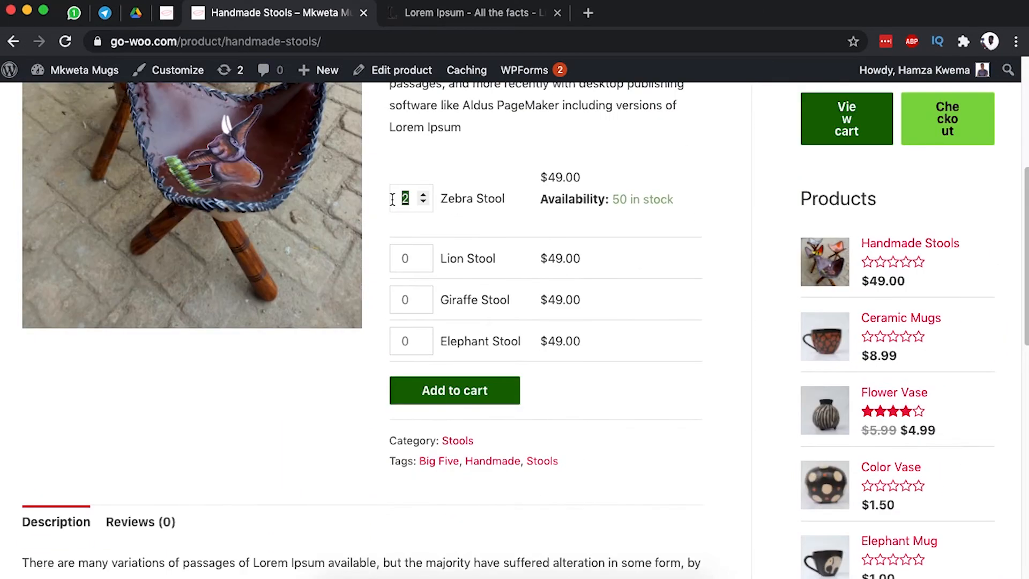
{"action": "type", "text": "2"}
{"action": "left_click_drag", "start_coordinate": [414, 305], "coordinate": [374, 307]}
{"action": "type", "text": "1"}
{"action": "left_click", "coordinate": [472, 394]}
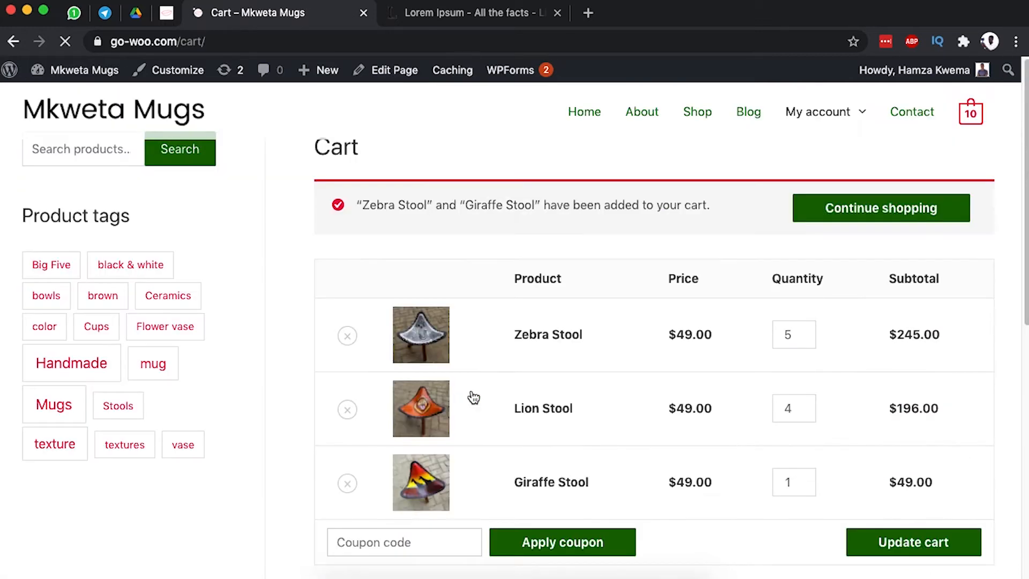
Set the cart quantities to 1 Zebra Stool and 2 Lion Stools, update the cart and review its totals.
{"action": "scroll", "coordinate": [574, 334], "scroll_direction": "down", "scroll_amount": 1}
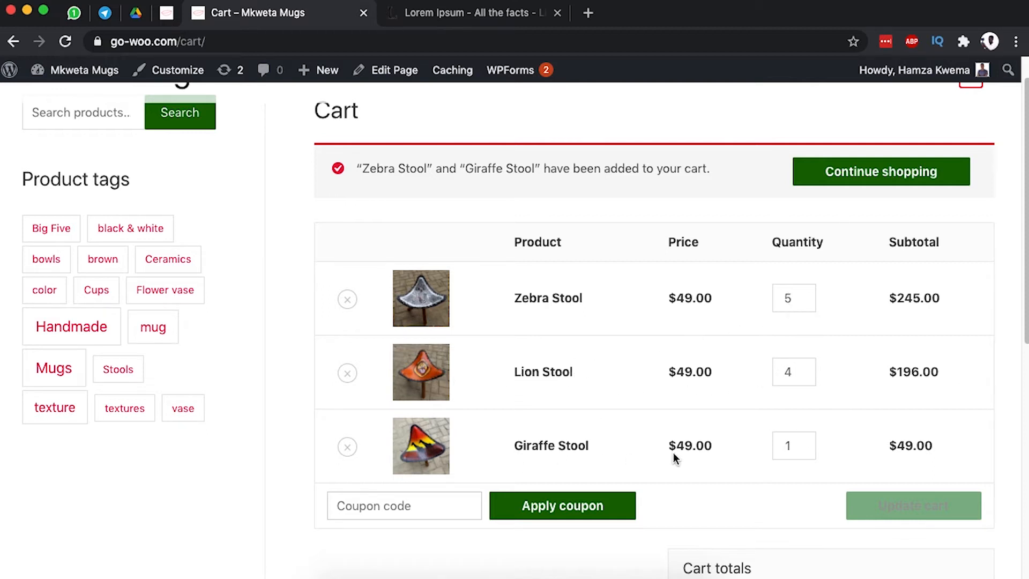
{"action": "double_click", "coordinate": [788, 298]}
{"action": "type", "text": "1"}
{"action": "double_click", "coordinate": [790, 372]}
{"action": "type", "text": "2"}
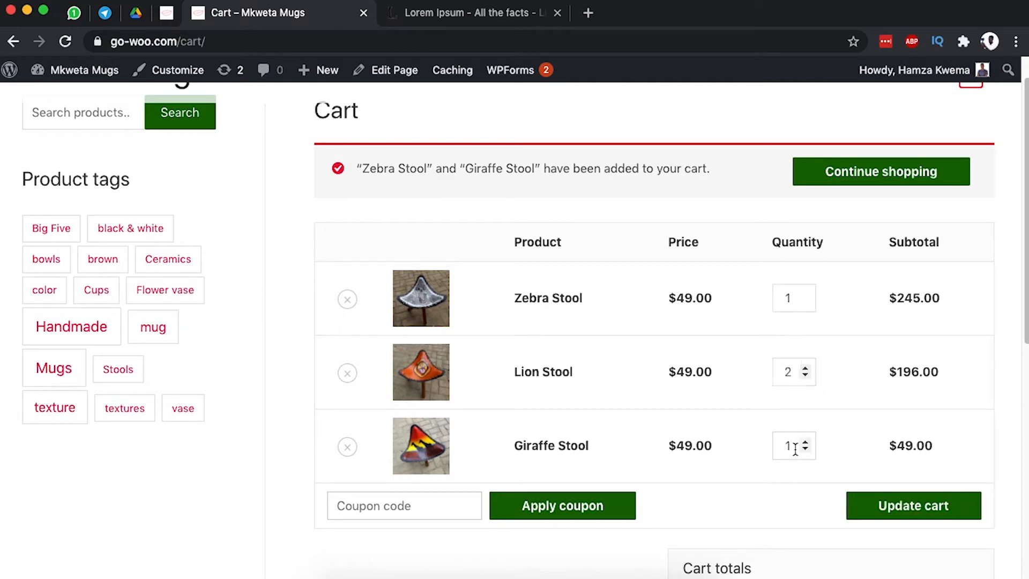
{"action": "left_click", "coordinate": [949, 509]}
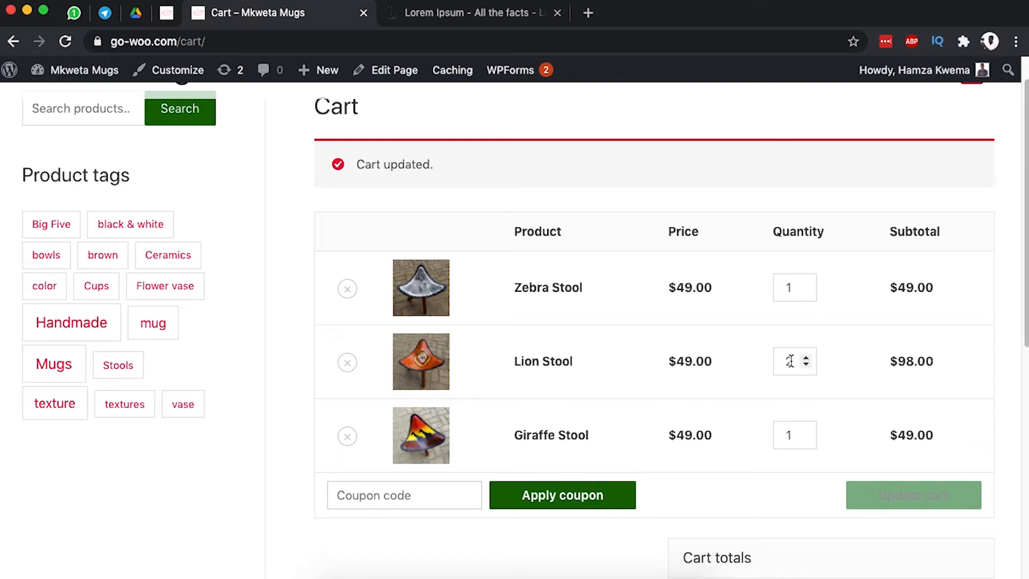
{"action": "scroll", "coordinate": [806, 397], "scroll_direction": "down", "scroll_amount": 9}
{"action": "scroll", "coordinate": [808, 394], "scroll_direction": "up", "scroll_amount": 9}
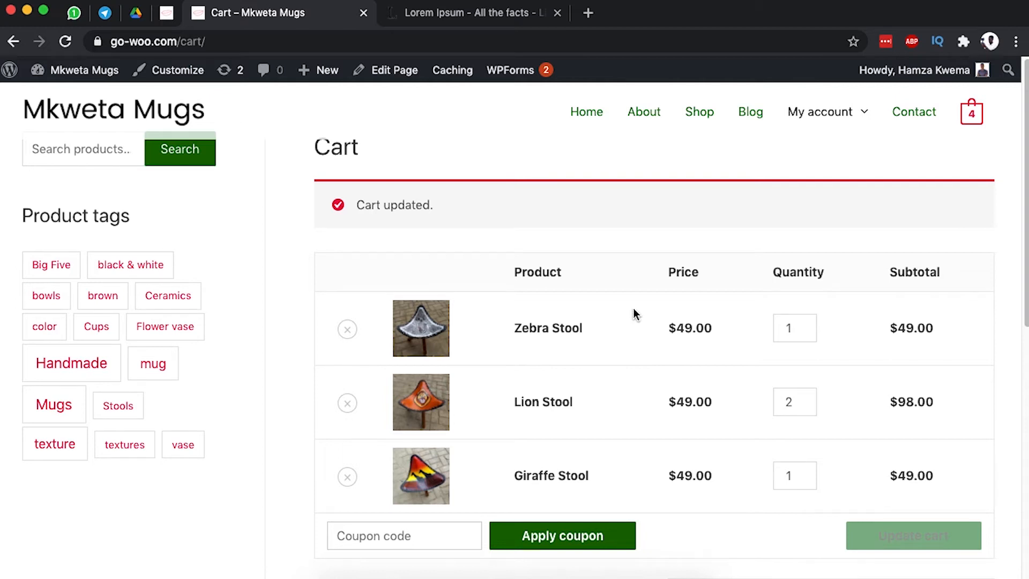
Create a new product in the store admin and name it "Beaded Necklaces".
{"action": "left_click", "coordinate": [166, 14]}
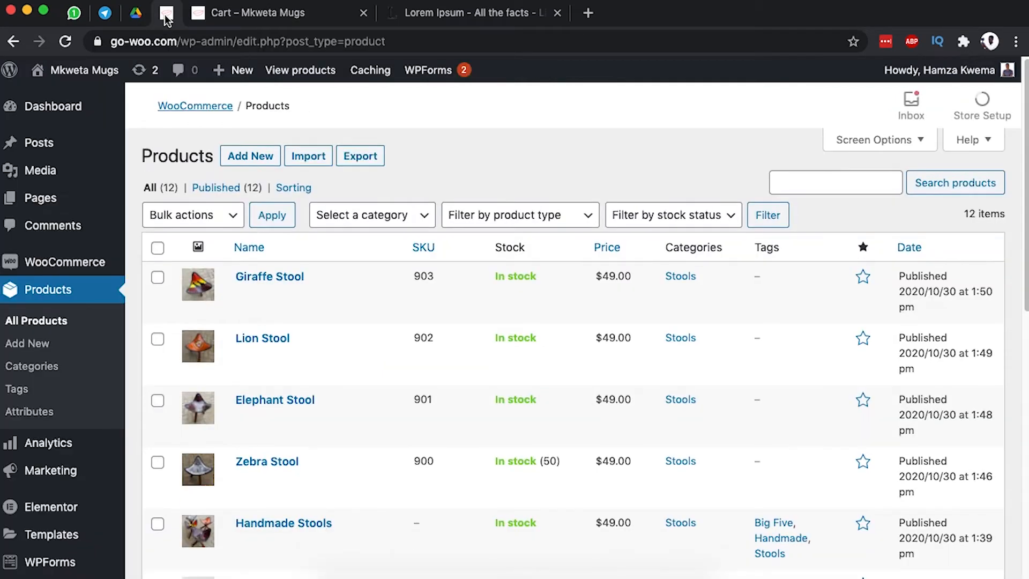
{"action": "left_click", "coordinate": [248, 157]}
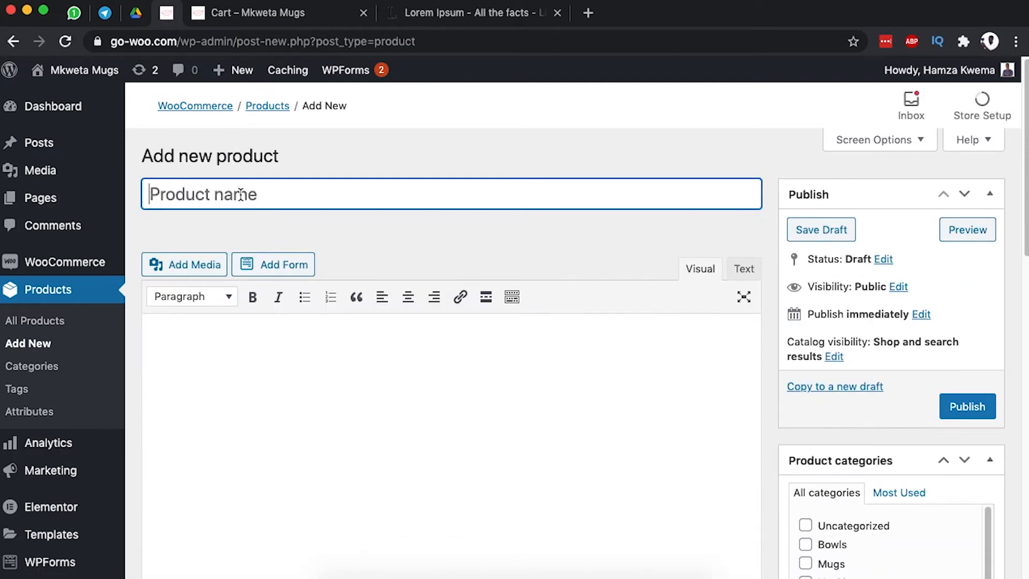
{"action": "type", "text": "Beaded "}
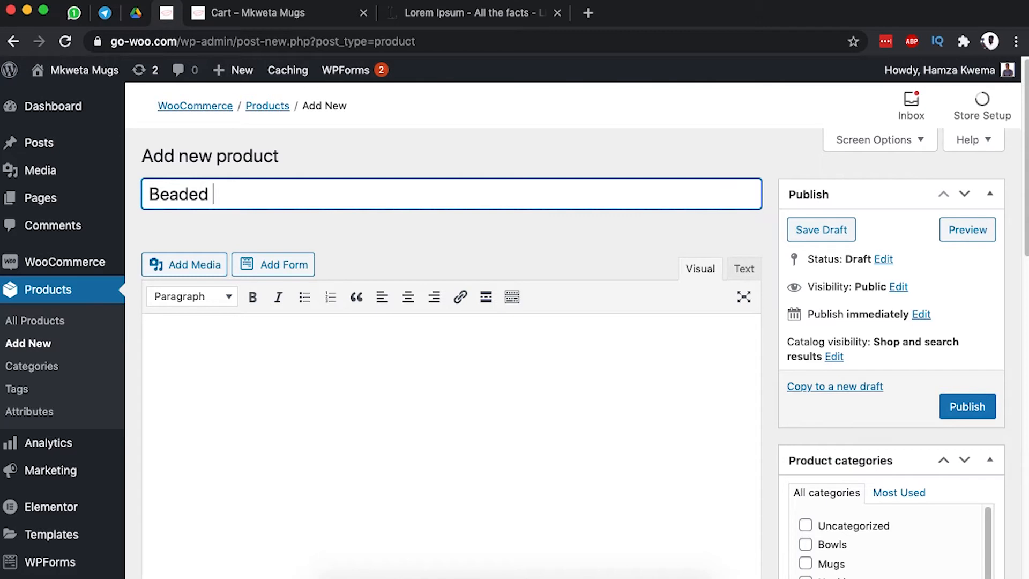
{"action": "type", "text": "Necklaces"}
Copy the whole "Why do we use it?" paragraph from the Lorem Ipsum page into the product's main description.
{"action": "scroll", "coordinate": [375, 282], "scroll_direction": "down", "scroll_amount": 2}
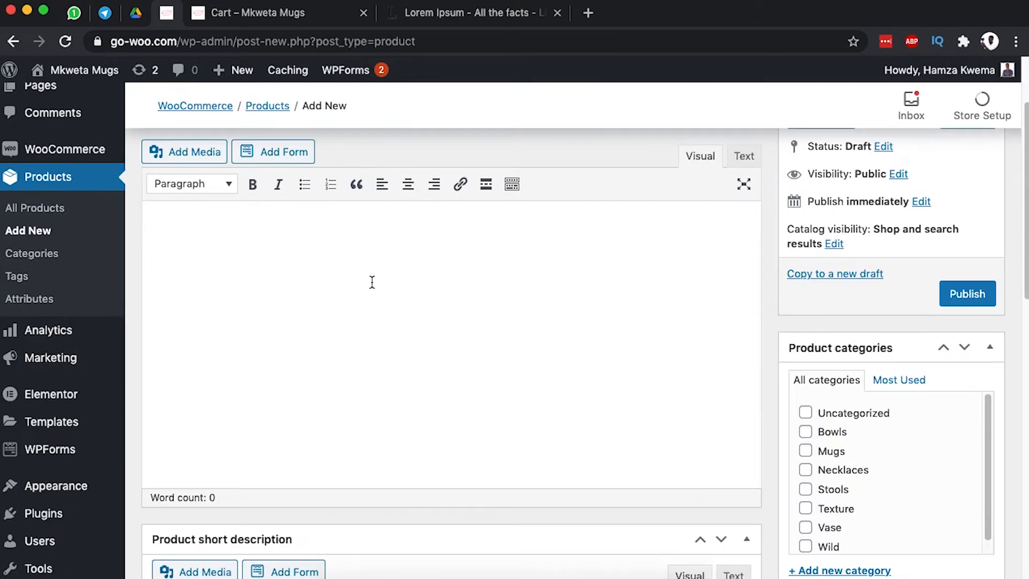
{"action": "left_click", "coordinate": [441, 12]}
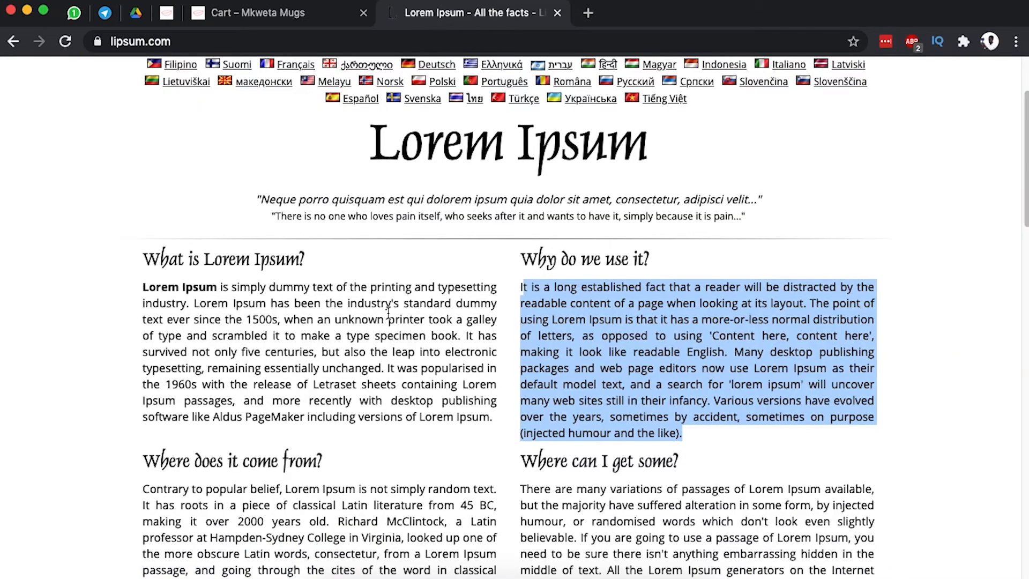
{"action": "left_click", "coordinate": [550, 289]}
{"action": "left_click_drag", "start_coordinate": [521, 288], "coordinate": [686, 432]}
{"action": "key", "text": "super+c"}
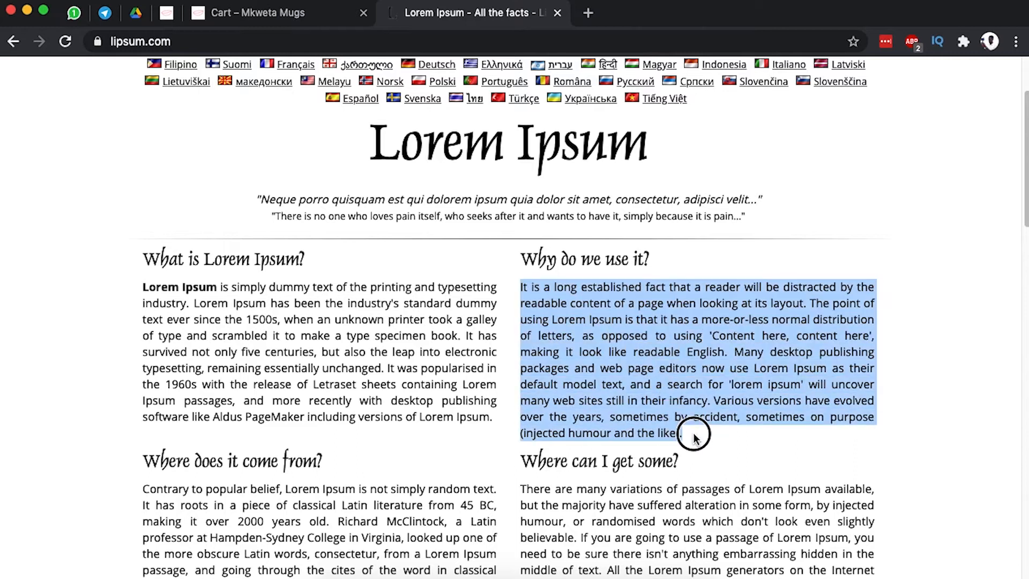
{"action": "left_click", "coordinate": [268, 15]}
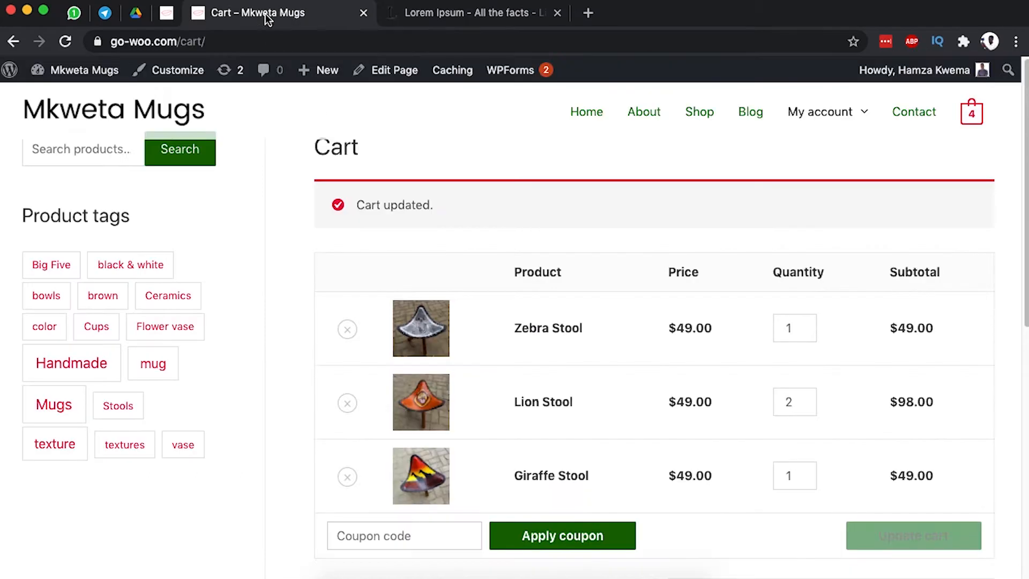
{"action": "left_click", "coordinate": [168, 14]}
{"action": "left_click", "coordinate": [322, 313]}
{"action": "key", "text": "super+v"}
Copy the "Why do we use it?" text from "Many desktop publishing packages" to the paragraph's end into the product short description.
{"action": "scroll", "coordinate": [349, 327], "scroll_direction": "down", "scroll_amount": 5}
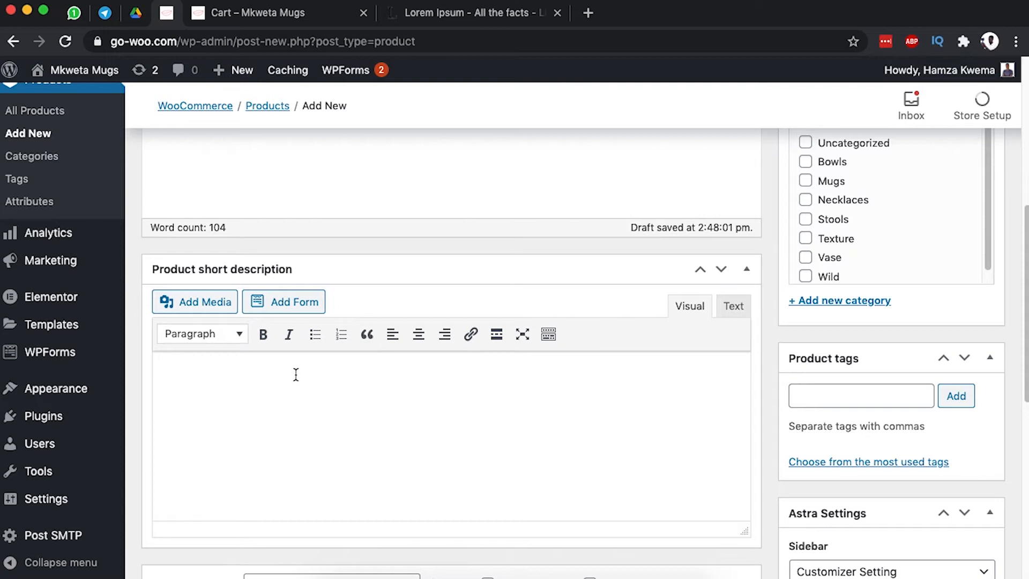
{"action": "left_click", "coordinate": [423, 15]}
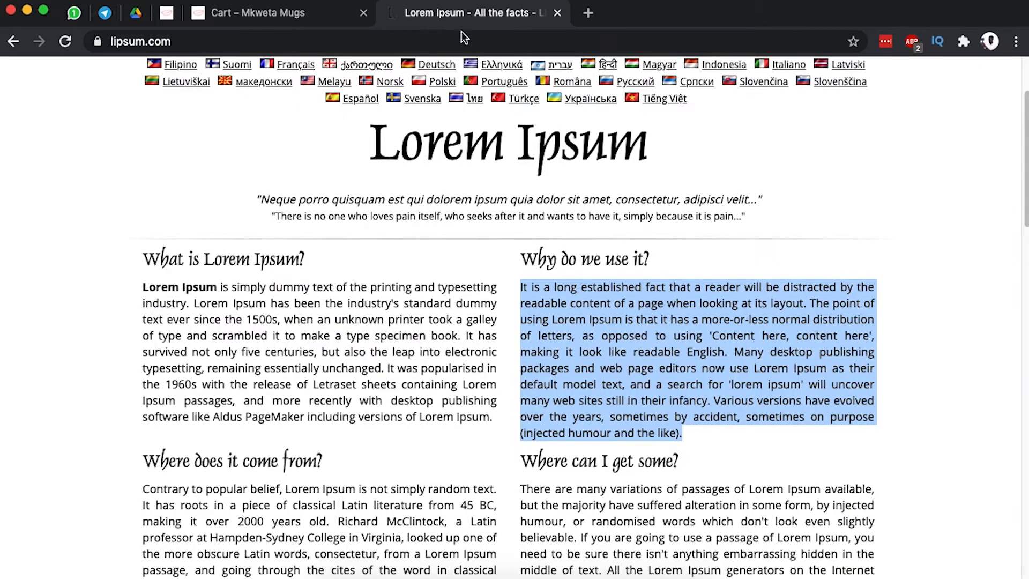
{"action": "left_click", "coordinate": [691, 382]}
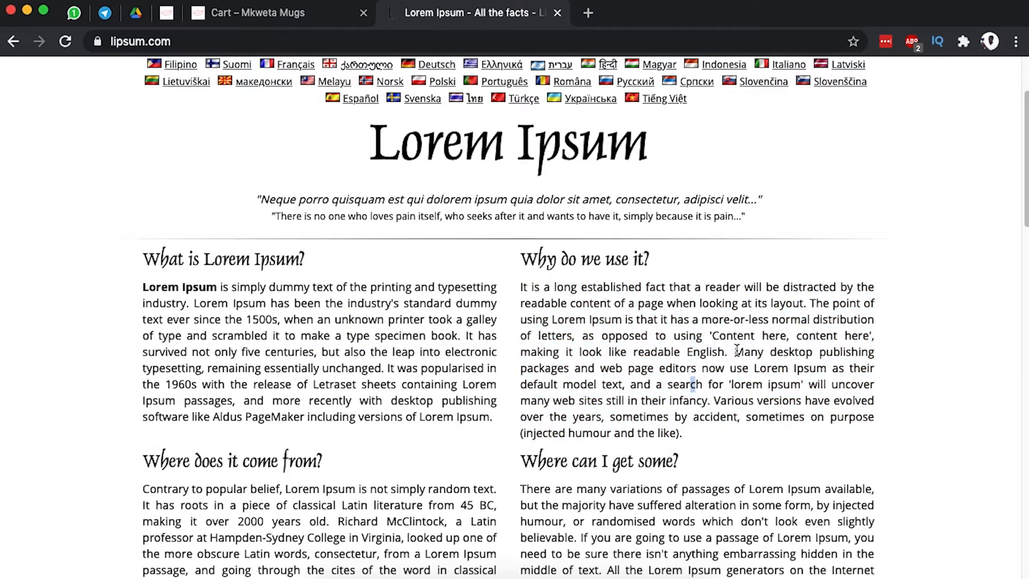
{"action": "left_click_drag", "start_coordinate": [734, 352], "coordinate": [745, 436]}
{"action": "key", "text": "super+c"}
{"action": "left_click", "coordinate": [246, 14]}
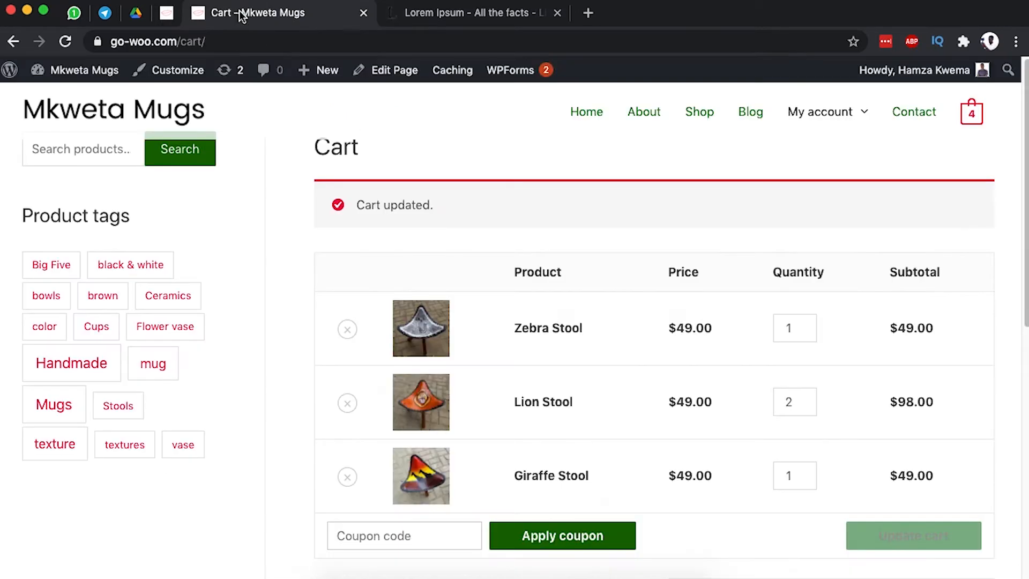
{"action": "left_click", "coordinate": [167, 14]}
{"action": "key", "text": "super+v"}
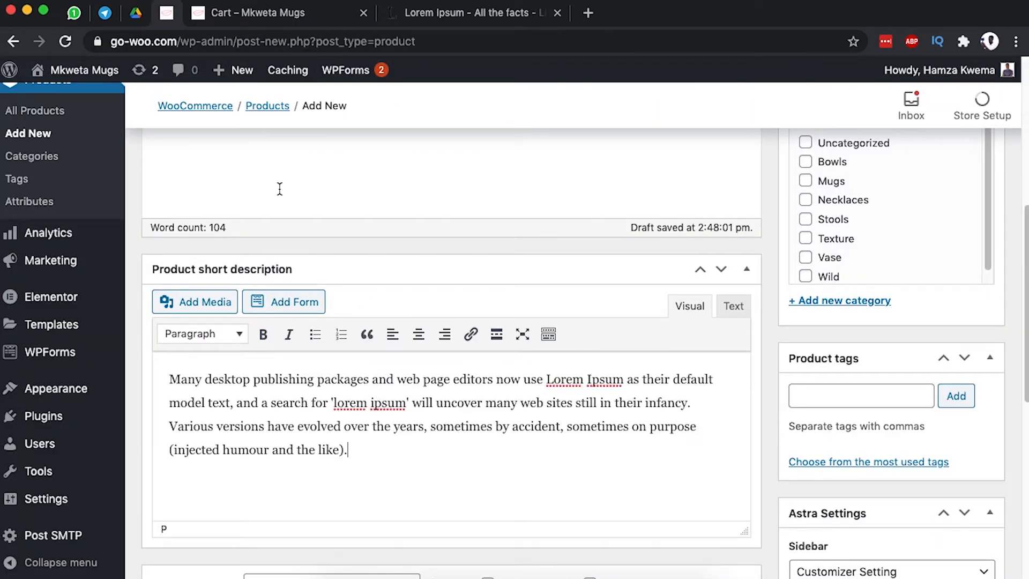
Examine where the short and full descriptions appear on the Handmade Stools product page, and return to the new product.
{"action": "left_click", "coordinate": [288, 17]}
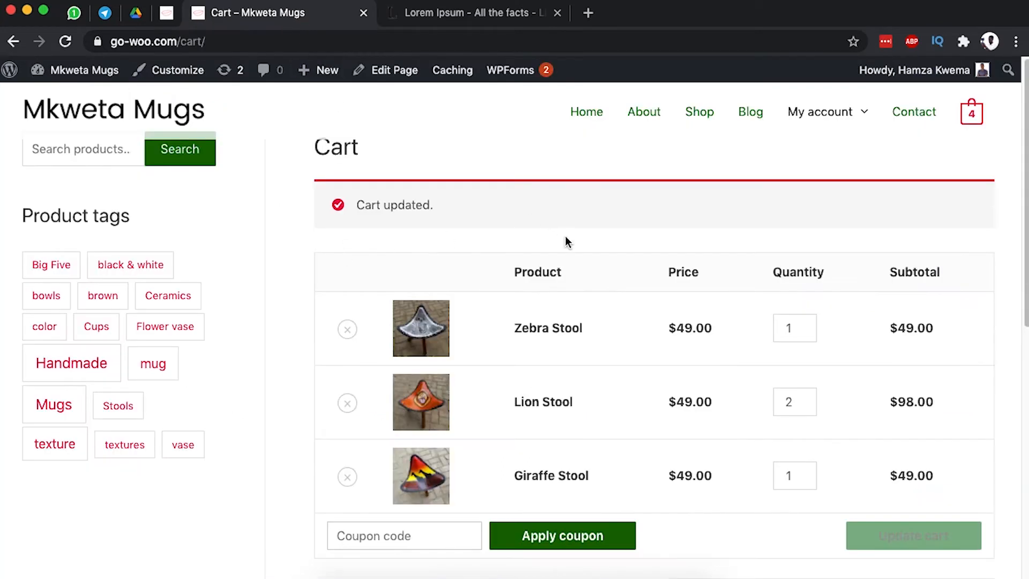
{"action": "left_click", "coordinate": [13, 42]}
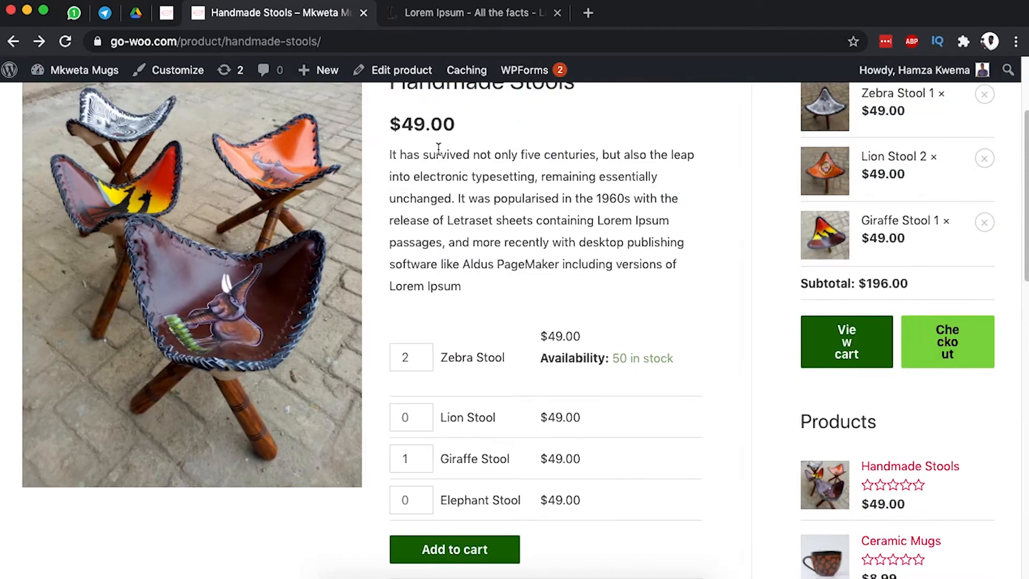
{"action": "scroll", "coordinate": [434, 216], "scroll_direction": "down", "scroll_amount": 7}
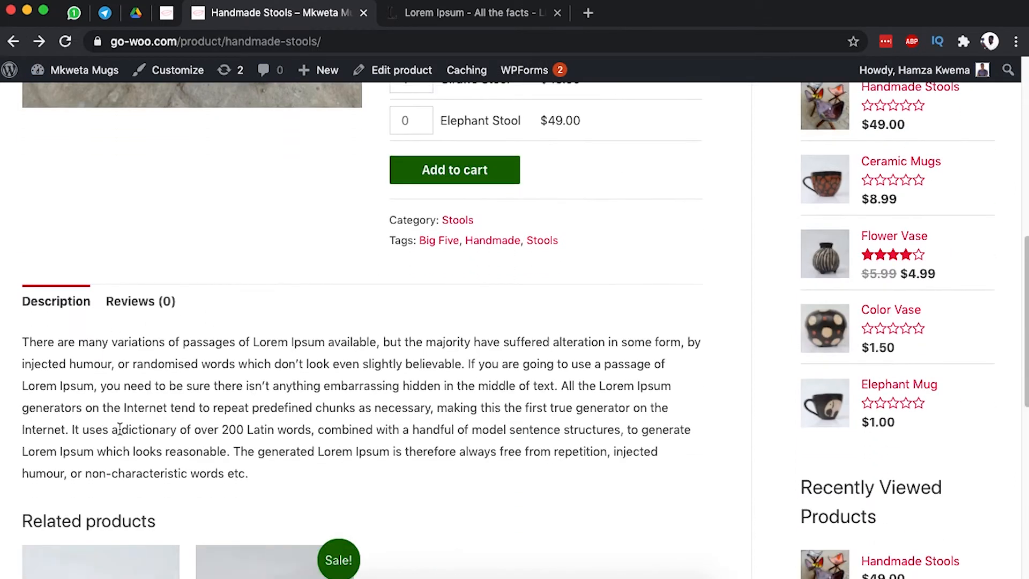
{"action": "left_click", "coordinate": [171, 15]}
Assign the Beaded Necklaces product to the Necklaces category.
{"action": "scroll", "coordinate": [461, 309], "scroll_direction": "up", "scroll_amount": 5}
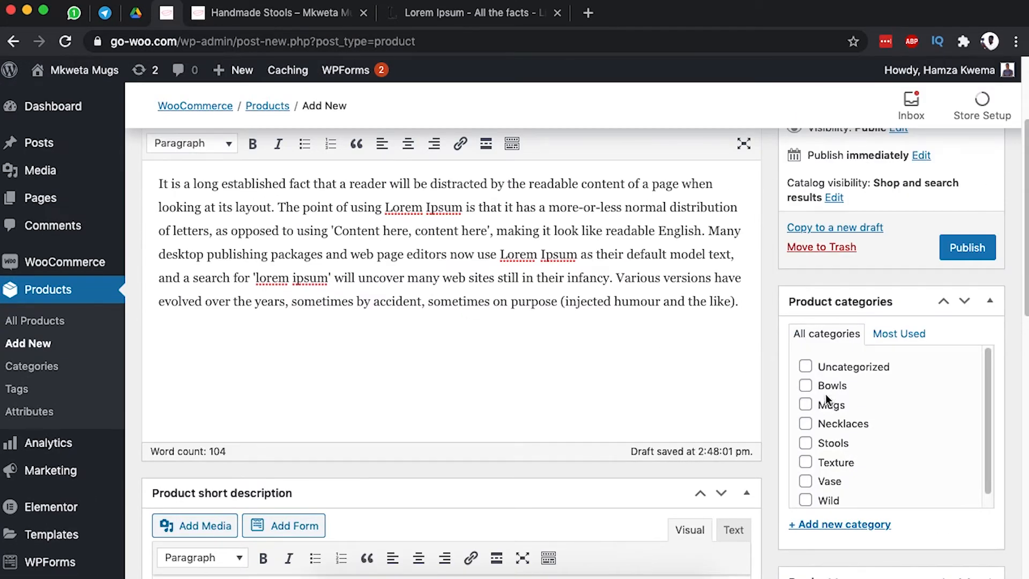
{"action": "left_click", "coordinate": [805, 424]}
{"action": "scroll", "coordinate": [840, 412], "scroll_direction": "up", "scroll_amount": 4}
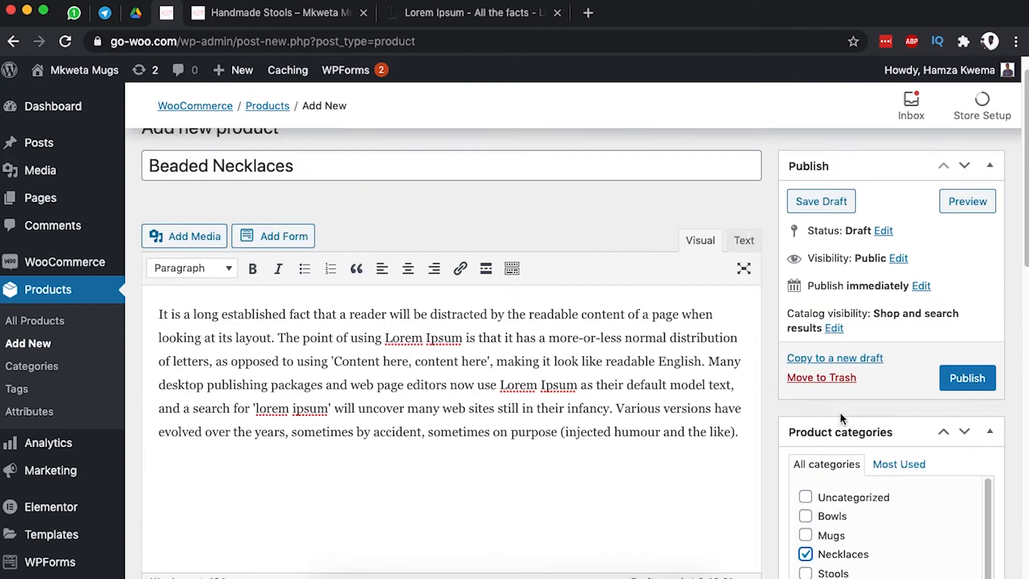
{"action": "scroll", "coordinate": [840, 413], "scroll_direction": "down", "scroll_amount": 7}
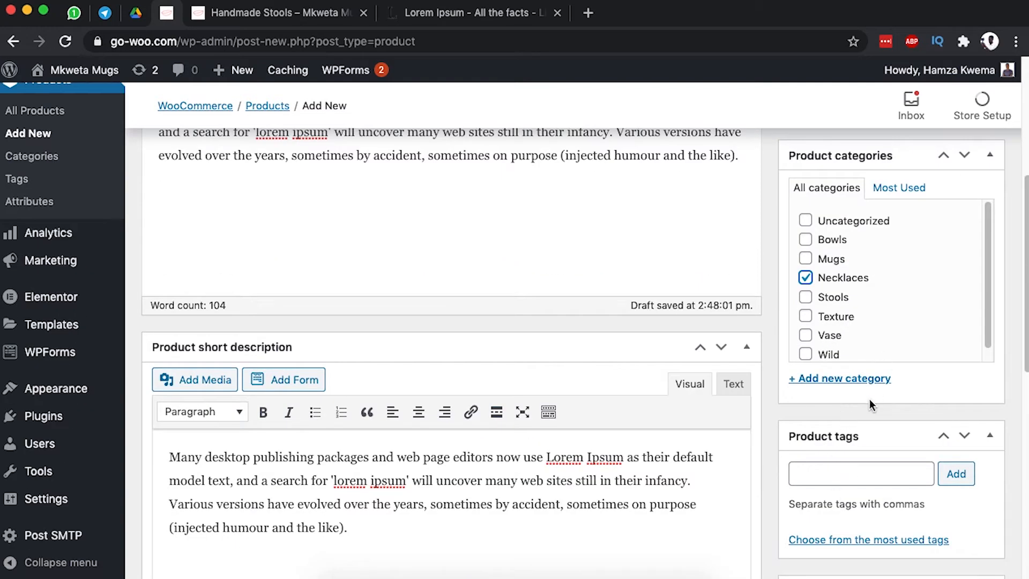
{"action": "scroll", "coordinate": [780, 385], "scroll_direction": "up", "scroll_amount": 5}
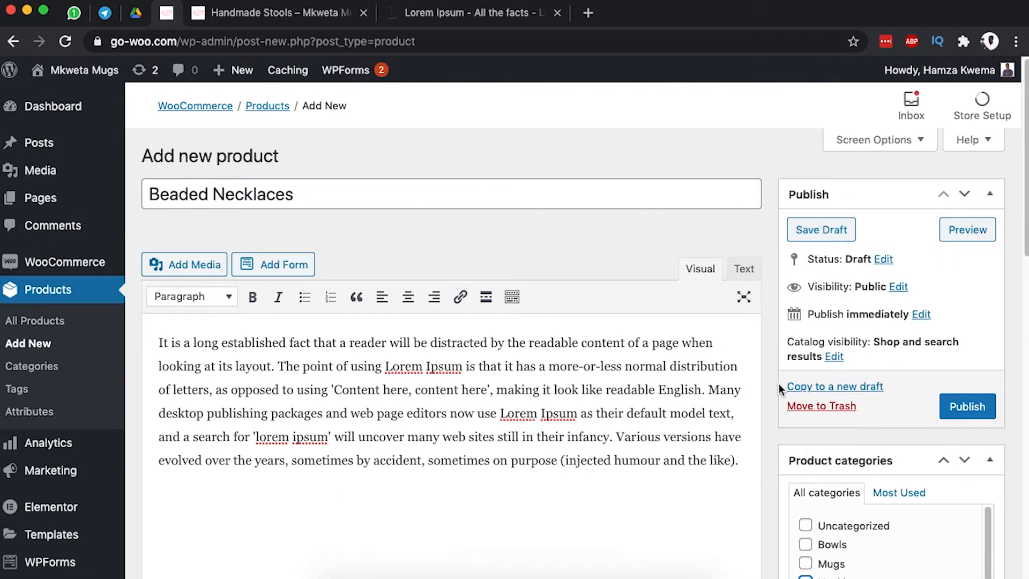
Set the product type of Beaded Necklaces to Grouped product.
{"action": "scroll", "coordinate": [778, 383], "scroll_direction": "down", "scroll_amount": 5}
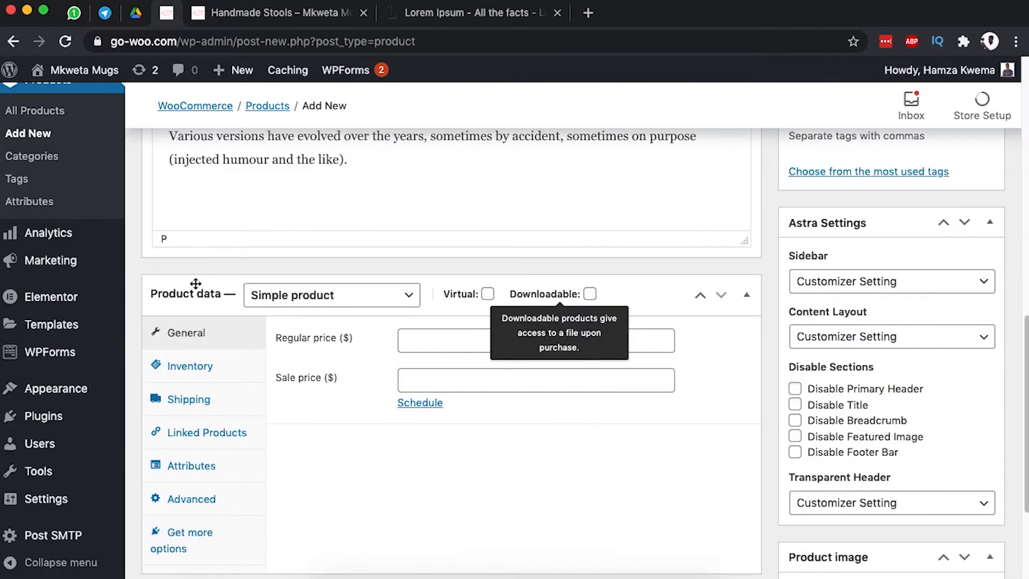
{"action": "left_click", "coordinate": [311, 298]}
{"action": "left_click", "coordinate": [310, 313]}
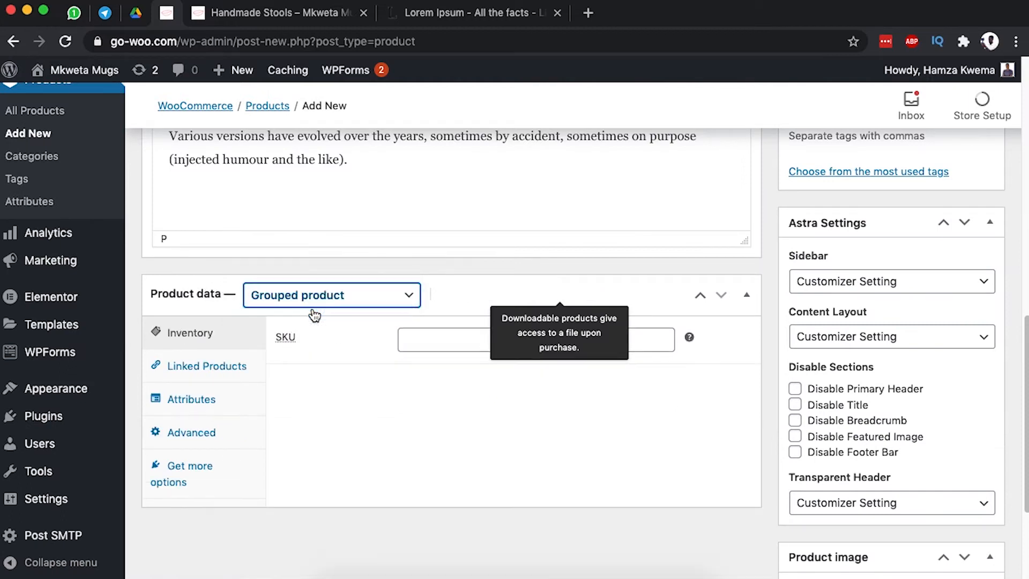
{"action": "scroll", "coordinate": [384, 326], "scroll_direction": "up", "scroll_amount": 2}
{"action": "scroll", "coordinate": [411, 385], "scroll_direction": "down", "scroll_amount": 1}
Set the black necklace photo IMG_2371.jpg from the media library as the product image of Beaded Necklaces.
{"action": "scroll", "coordinate": [419, 391], "scroll_direction": "down", "scroll_amount": 4}
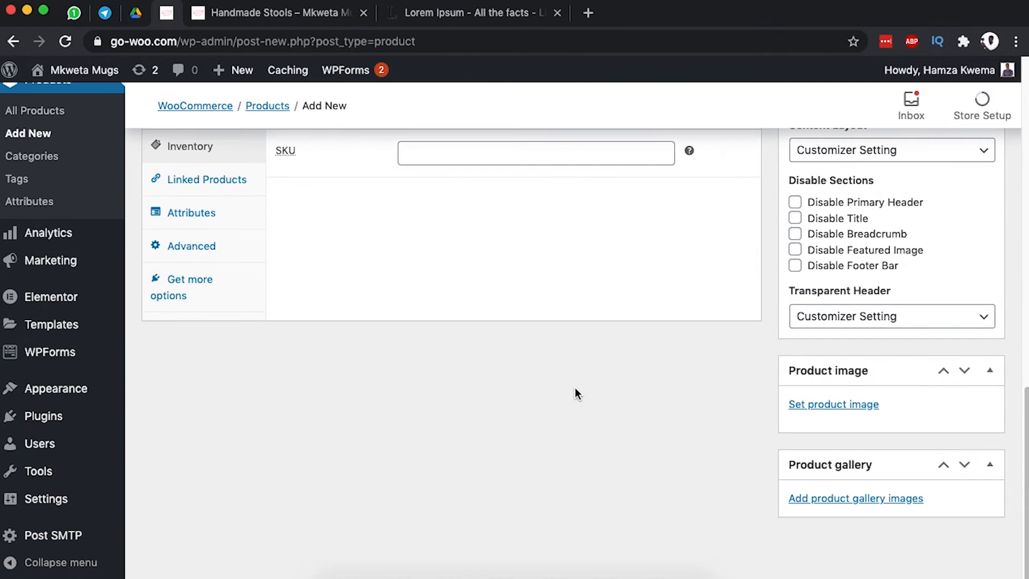
{"action": "left_click", "coordinate": [820, 405]}
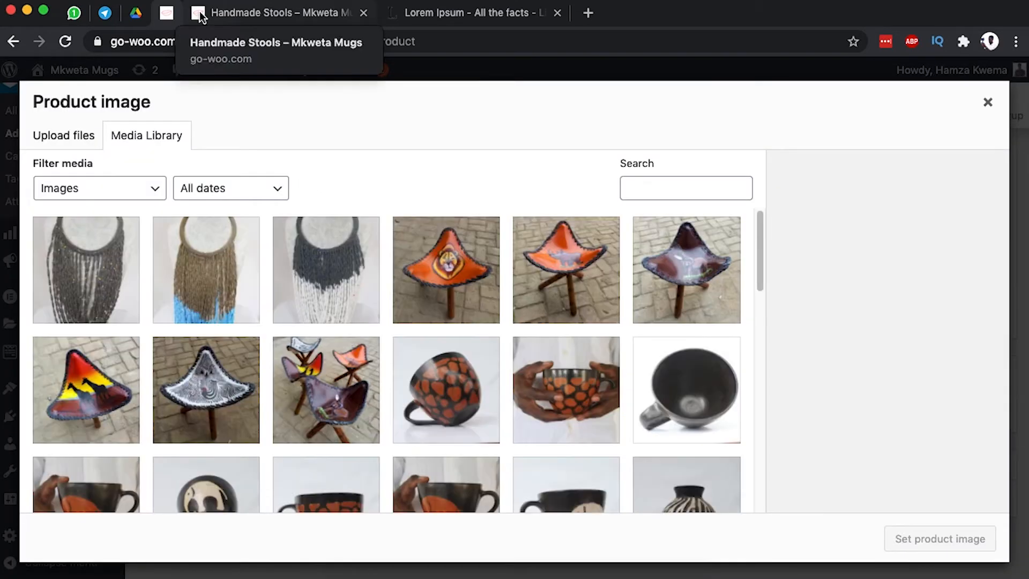
{"action": "left_click", "coordinate": [198, 14]}
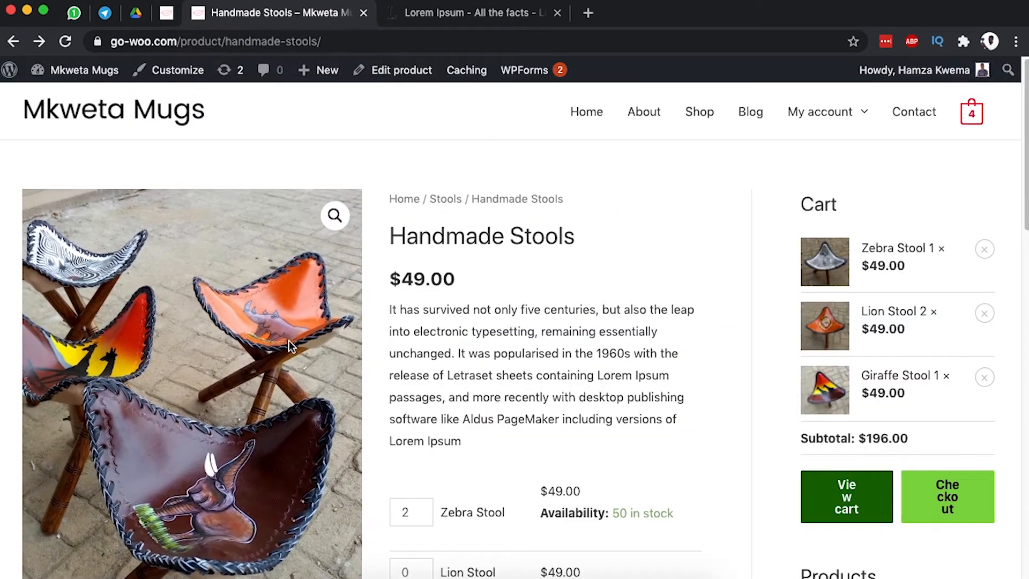
{"action": "left_click", "coordinate": [166, 13]}
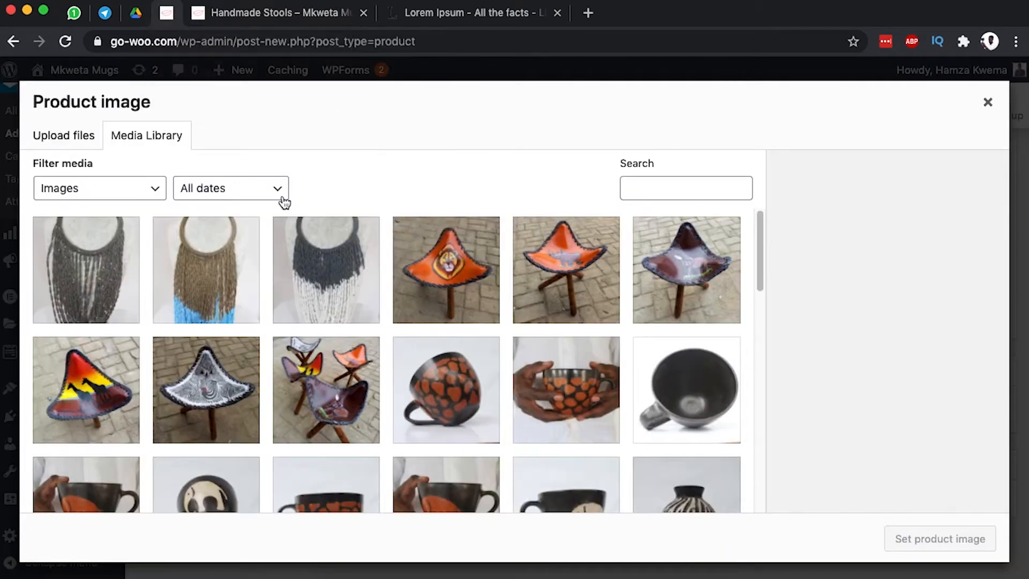
{"action": "left_click", "coordinate": [122, 282]}
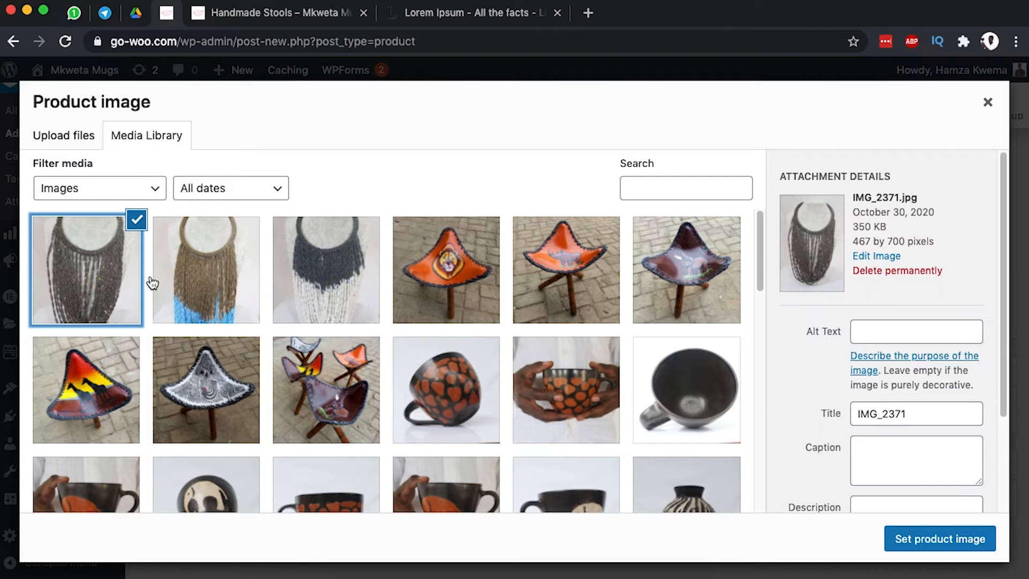
{"action": "left_click", "coordinate": [922, 542]}
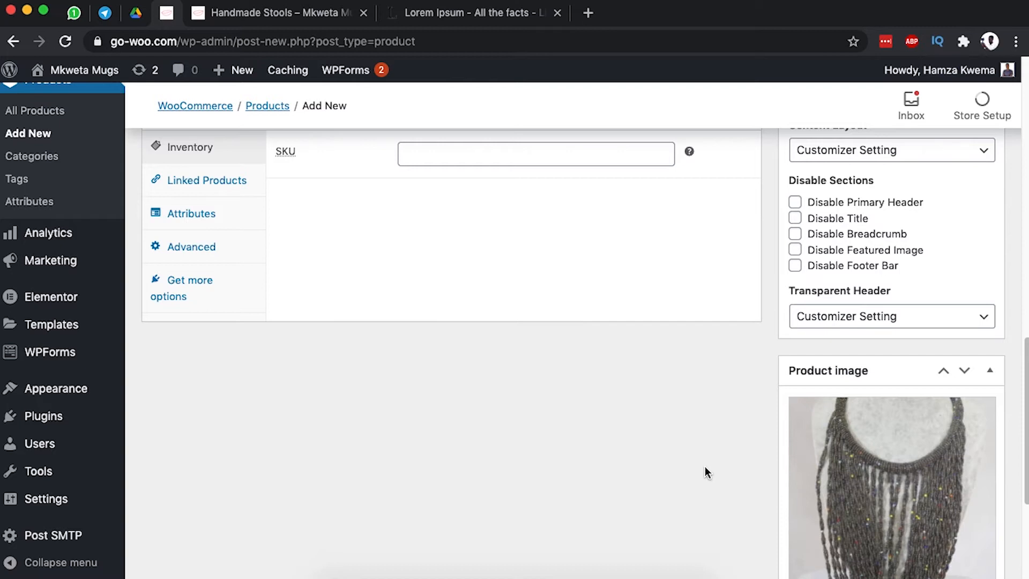
Examine the individual products listed on the Handmade Stools page, and publish the Beaded Necklaces product.
{"action": "scroll", "coordinate": [707, 472], "scroll_direction": "up", "scroll_amount": 2}
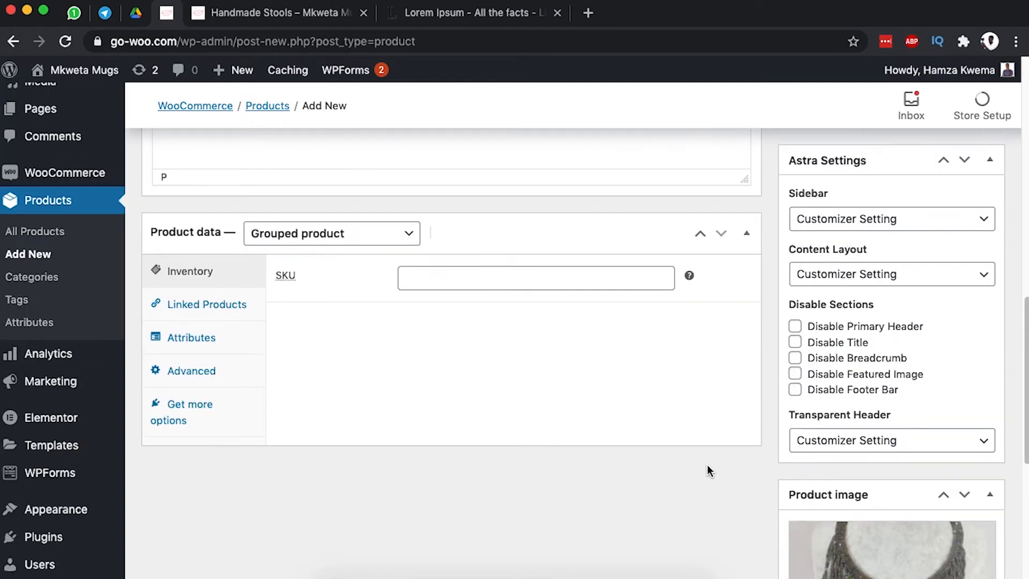
{"action": "scroll", "coordinate": [707, 468], "scroll_direction": "up", "scroll_amount": 5}
{"action": "scroll", "coordinate": [707, 467], "scroll_direction": "up", "scroll_amount": 4}
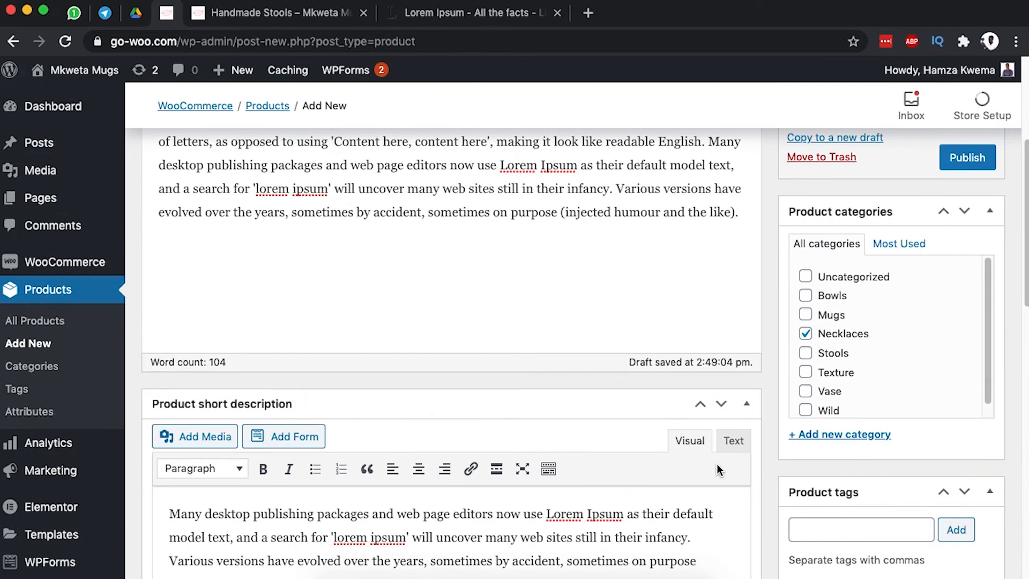
{"action": "scroll", "coordinate": [716, 465], "scroll_direction": "up", "scroll_amount": 3}
{"action": "left_click", "coordinate": [263, 14]}
{"action": "scroll", "coordinate": [561, 442], "scroll_direction": "down", "scroll_amount": 4}
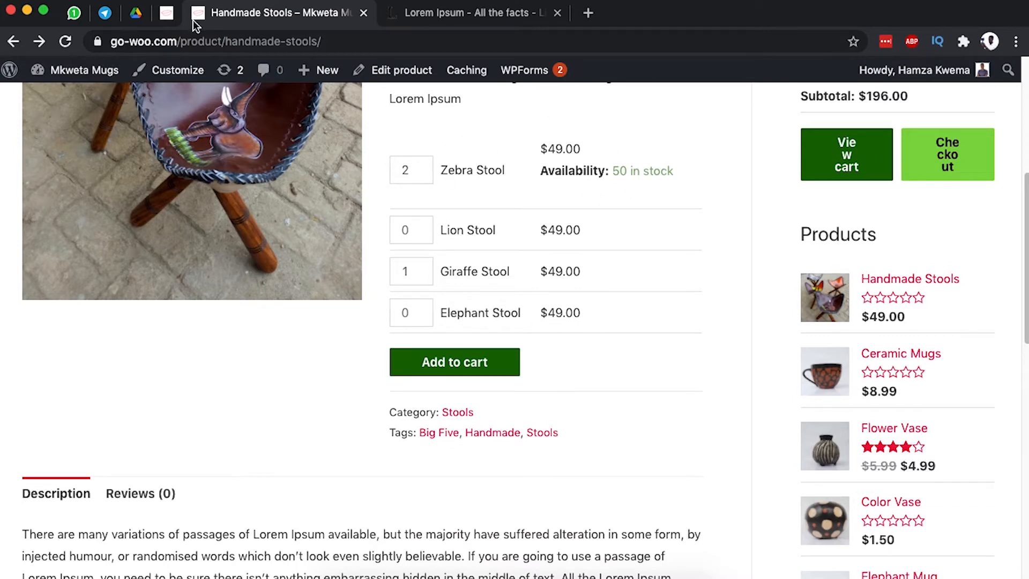
{"action": "left_click", "coordinate": [166, 13]}
{"action": "scroll", "coordinate": [745, 427], "scroll_direction": "up", "scroll_amount": 2}
{"action": "left_click", "coordinate": [963, 407]}
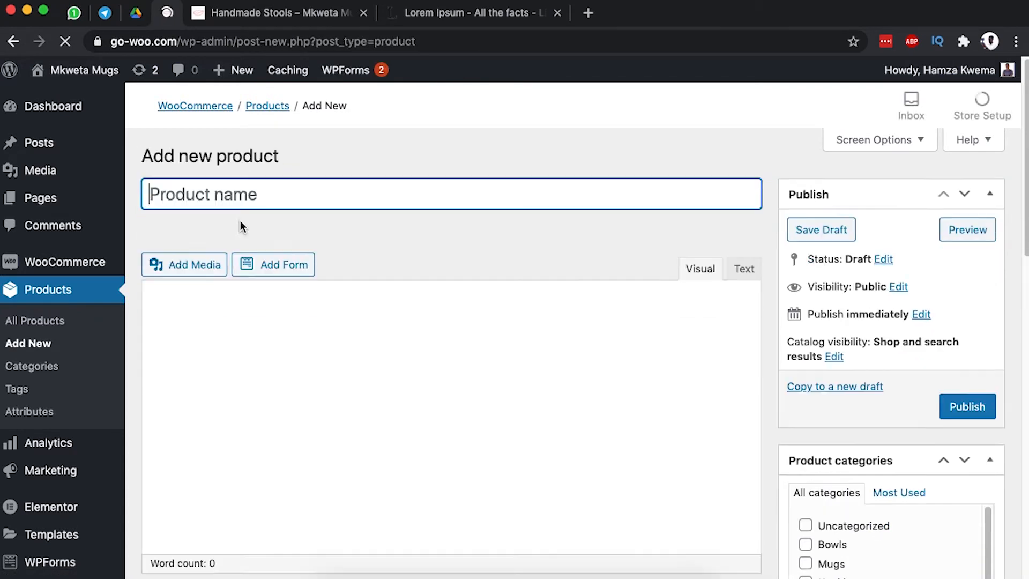
Name the new product Black Beaded Necklace and set its regular price to $39.
{"action": "type", "text": "Black Beaded Necklace"}
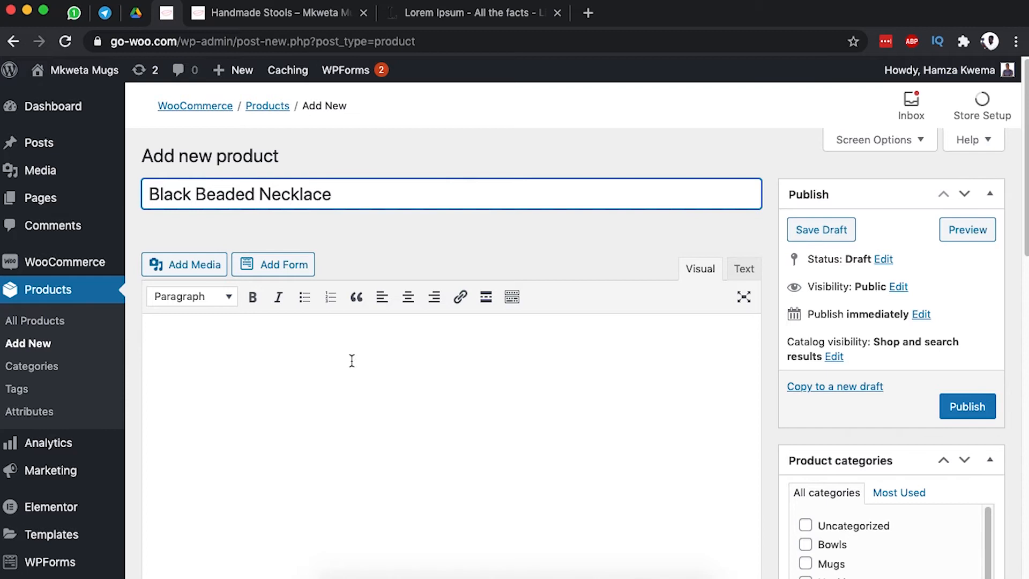
{"action": "scroll", "coordinate": [352, 361], "scroll_direction": "down", "scroll_amount": 5}
{"action": "scroll", "coordinate": [350, 302], "scroll_direction": "down", "scroll_amount": 15}
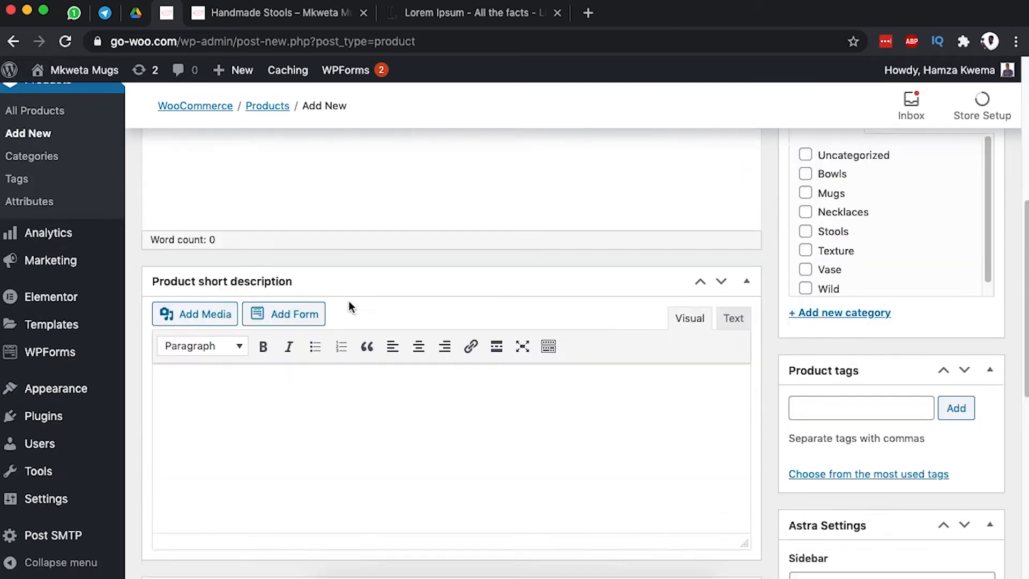
{"action": "scroll", "coordinate": [273, 289], "scroll_direction": "down", "scroll_amount": 2}
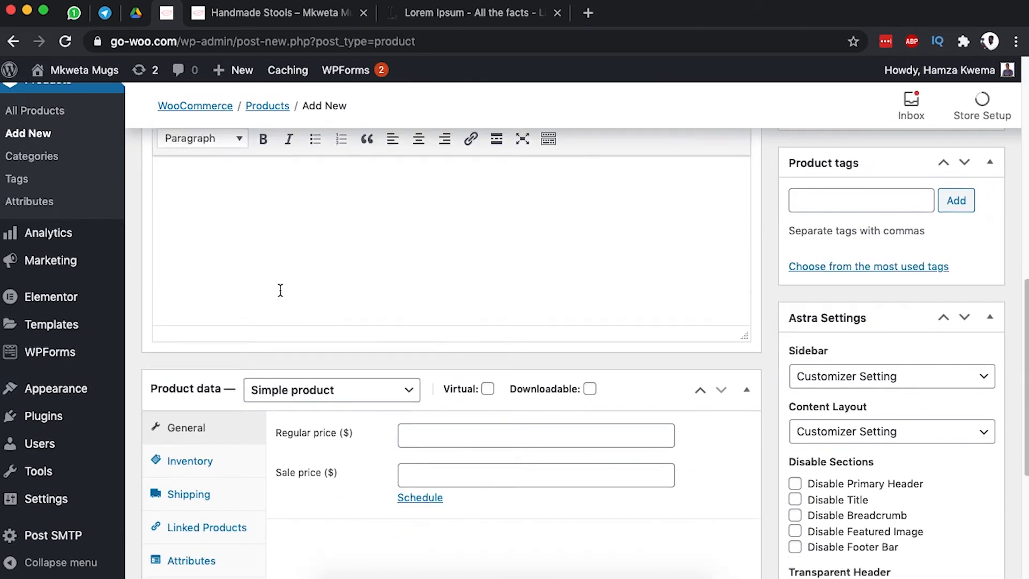
{"action": "left_click", "coordinate": [421, 439]}
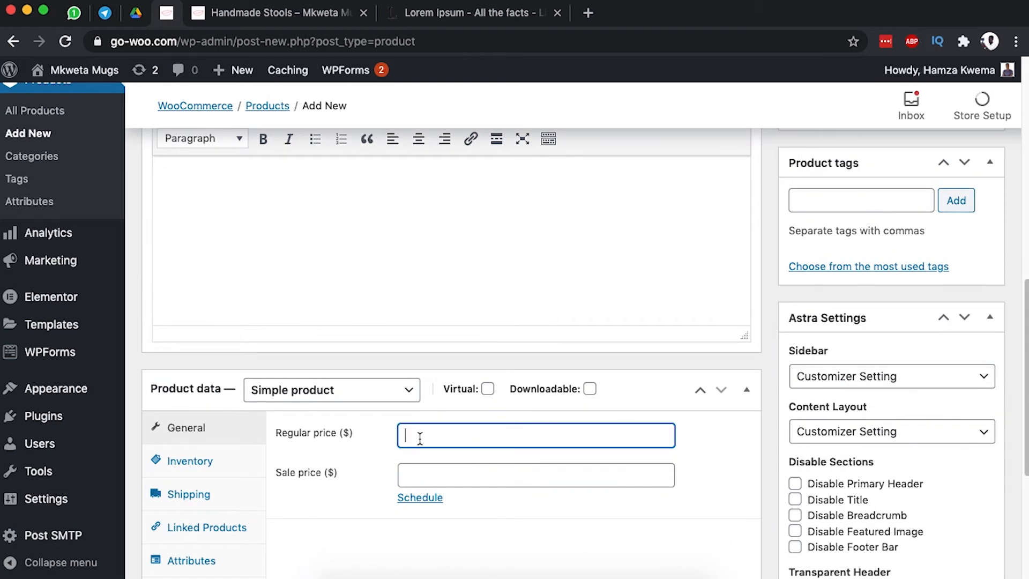
{"action": "type", "text": "39"}
Set the product's SKU to 661 and enable stock management with a stock quantity of 12.
{"action": "scroll", "coordinate": [401, 450], "scroll_direction": "down", "scroll_amount": 2}
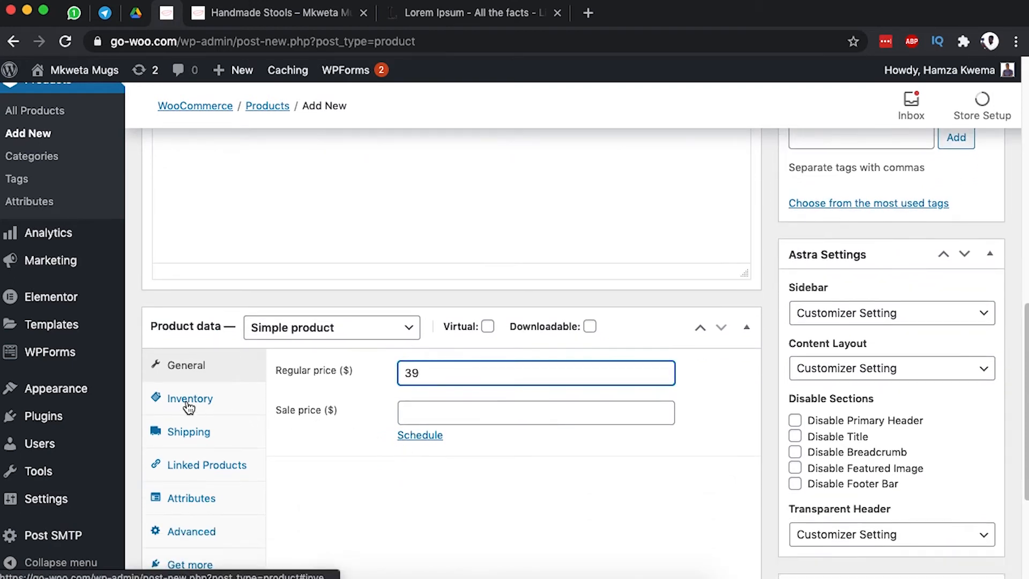
{"action": "left_click", "coordinate": [207, 399]}
{"action": "left_click", "coordinate": [413, 371]}
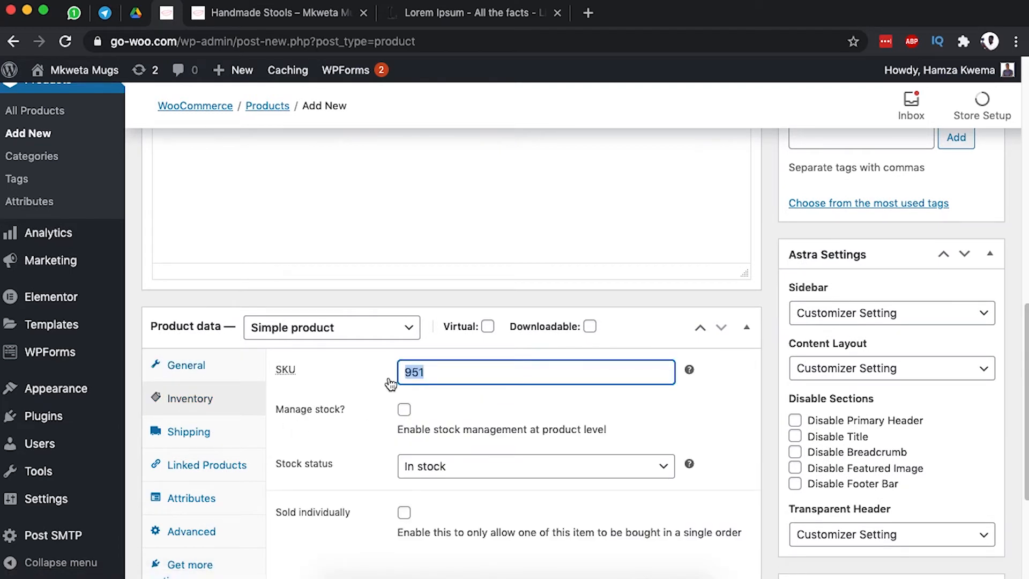
{"action": "type", "text": "661"}
{"action": "left_click", "coordinate": [405, 410]}
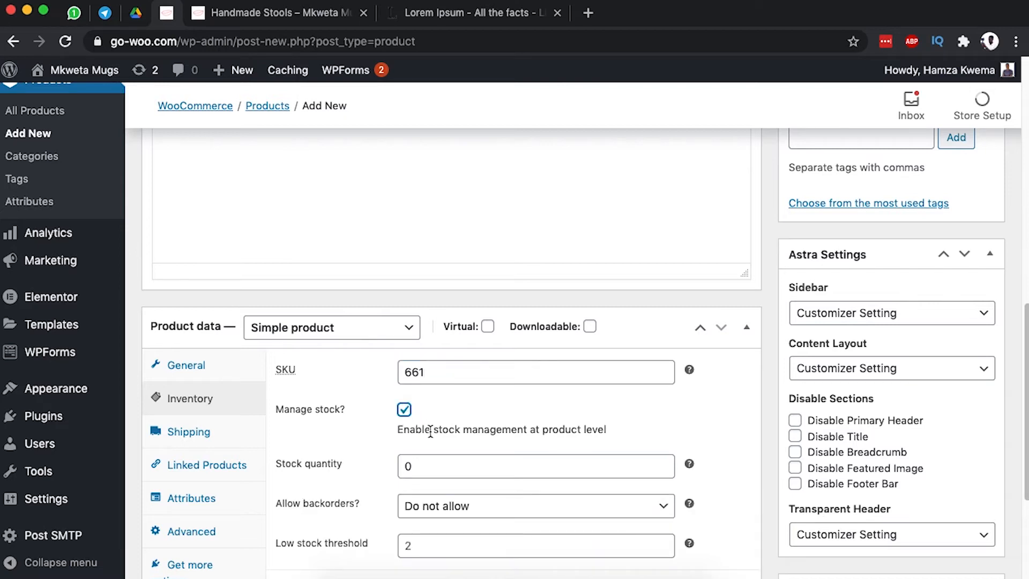
{"action": "double_click", "coordinate": [418, 467]}
{"action": "type", "text": "12"}
Set the shipping weight of Black Beaded Necklace to 0.5 kg.
{"action": "scroll", "coordinate": [387, 472], "scroll_direction": "down", "scroll_amount": 2}
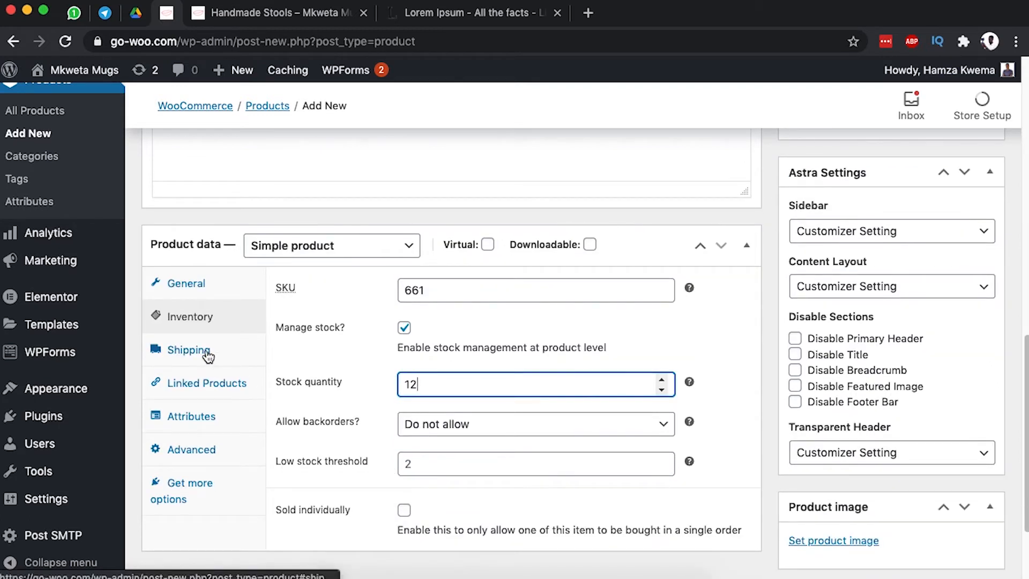
{"action": "left_click", "coordinate": [208, 354]}
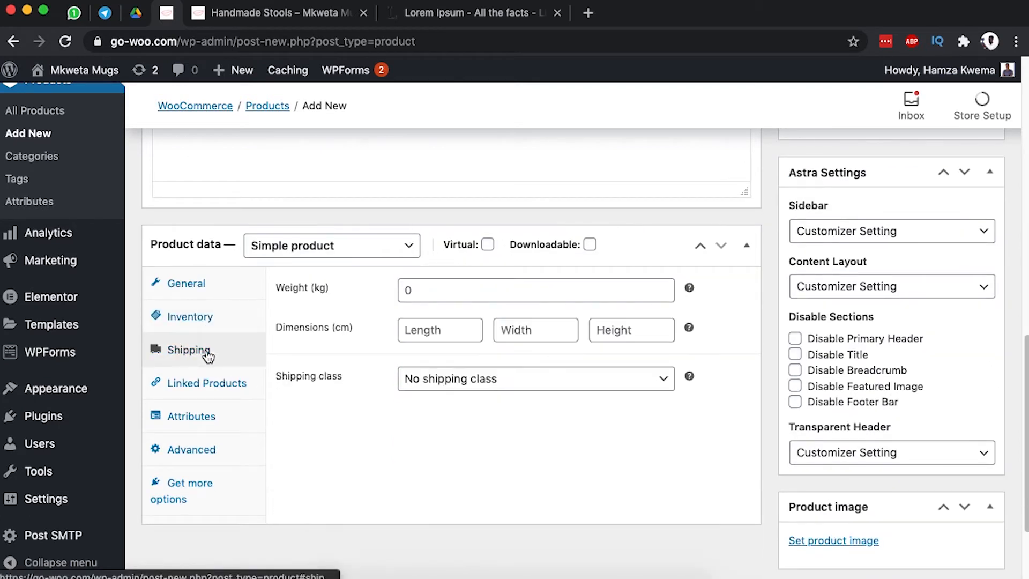
{"action": "left_click", "coordinate": [410, 291]}
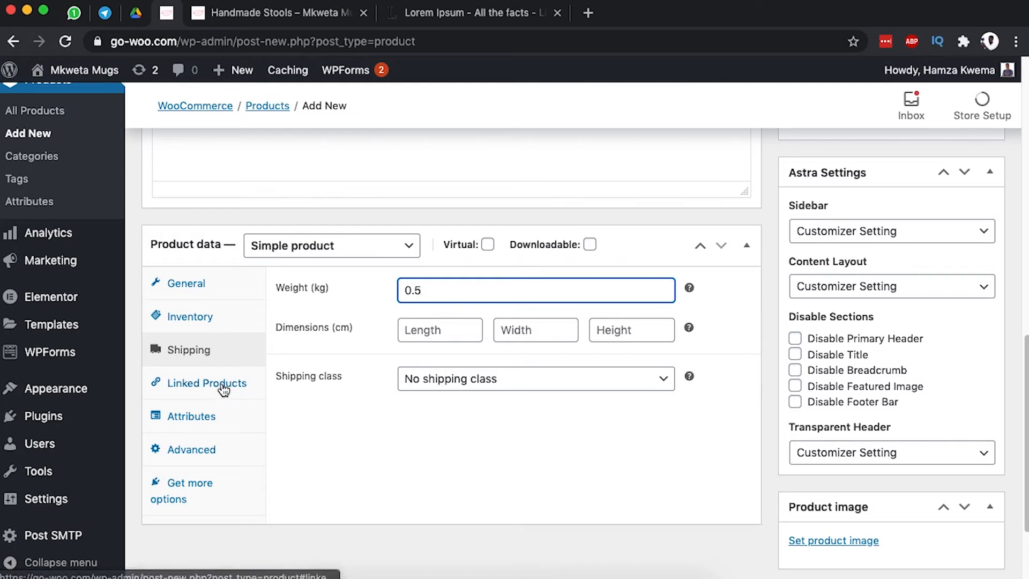
Use IMG_2371.jpg as the product image of Black Beaded Necklace and assign the product to the Necklaces category.
{"action": "scroll", "coordinate": [643, 461], "scroll_direction": "down", "scroll_amount": 3}
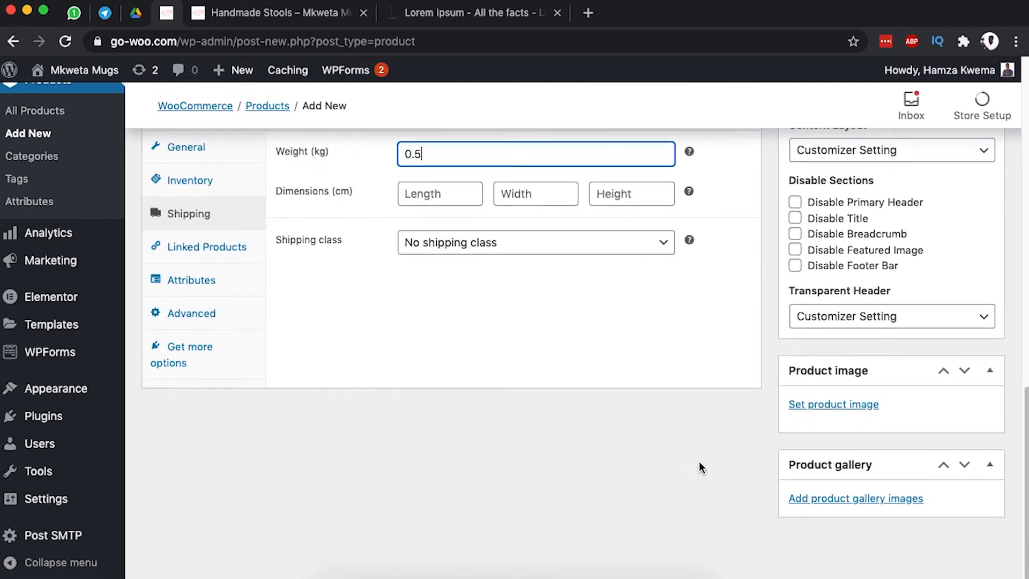
{"action": "left_click", "coordinate": [826, 407]}
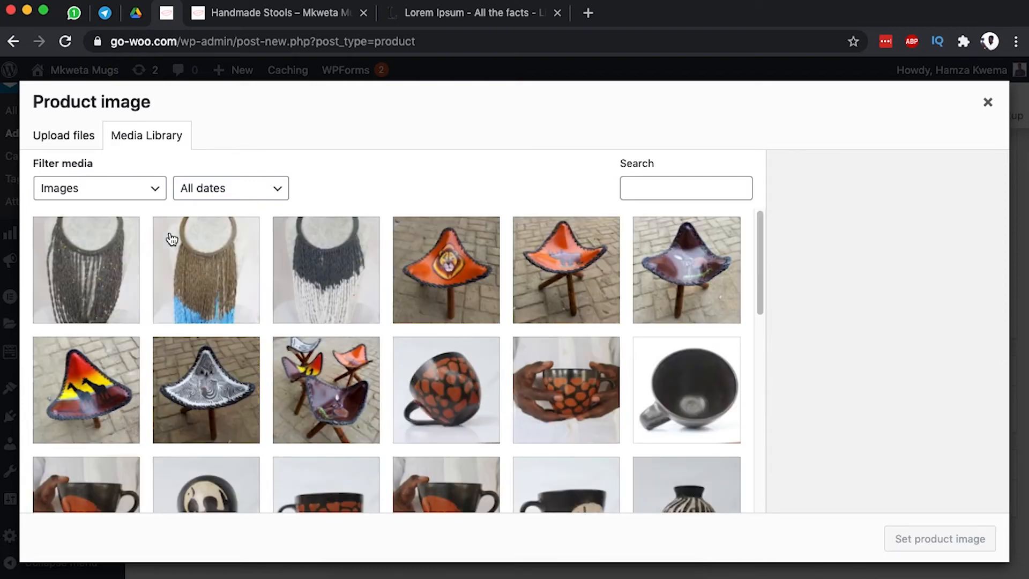
{"action": "left_click", "coordinate": [90, 279]}
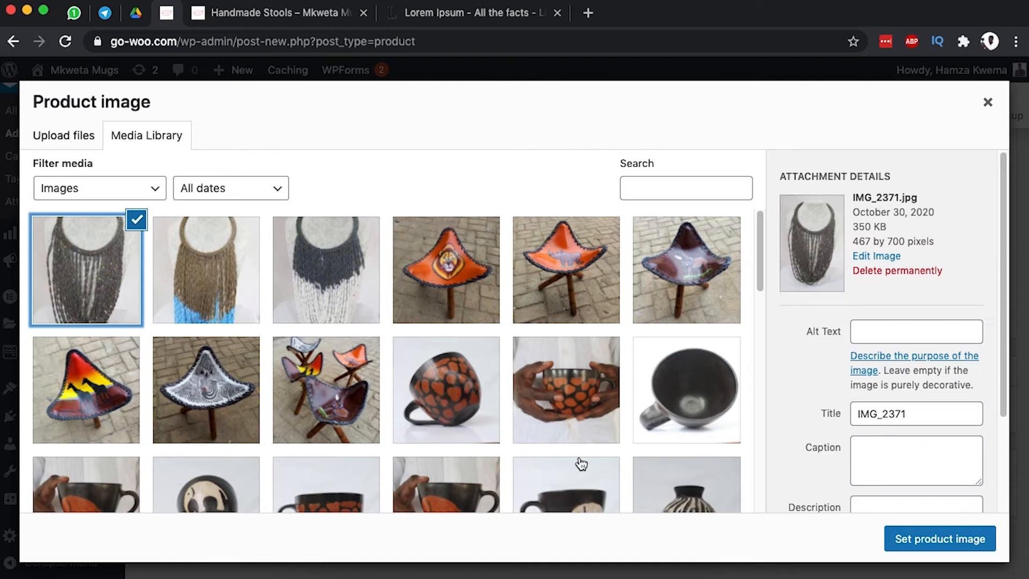
{"action": "left_click", "coordinate": [900, 533]}
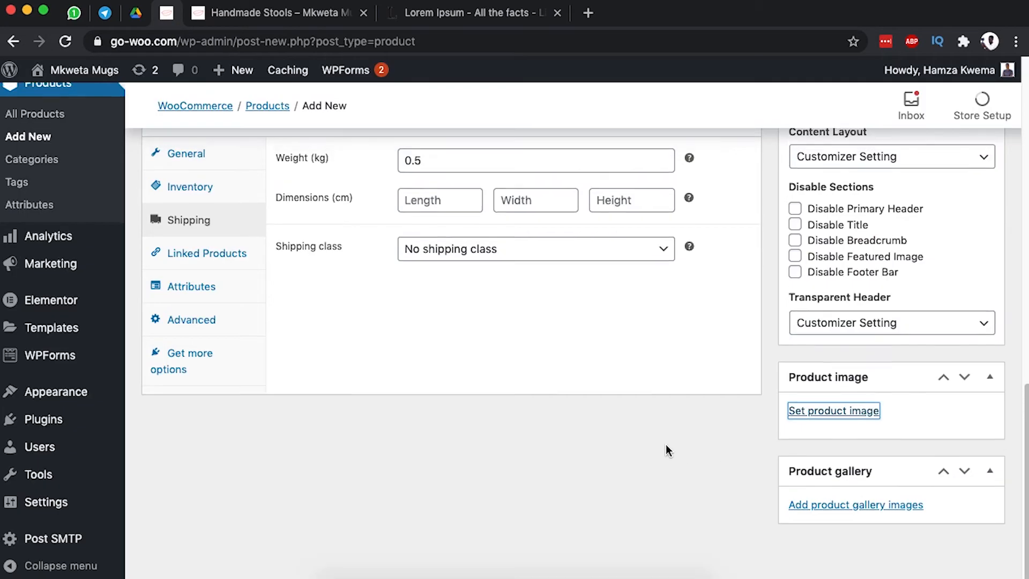
{"action": "scroll", "coordinate": [666, 443], "scroll_direction": "up", "scroll_amount": 10}
{"action": "left_click", "coordinate": [829, 423]}
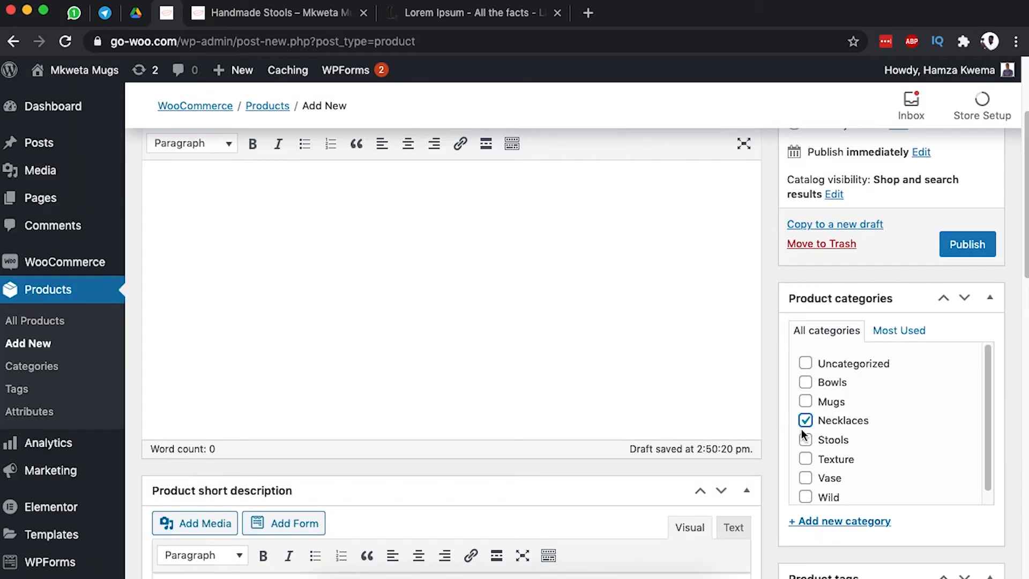
Review the price and inventory settings of Black Beaded Necklace, preview its product page, and return to the editor.
{"action": "scroll", "coordinate": [836, 428], "scroll_direction": "up", "scroll_amount": 3}
{"action": "scroll", "coordinate": [638, 431], "scroll_direction": "down", "scroll_amount": 5}
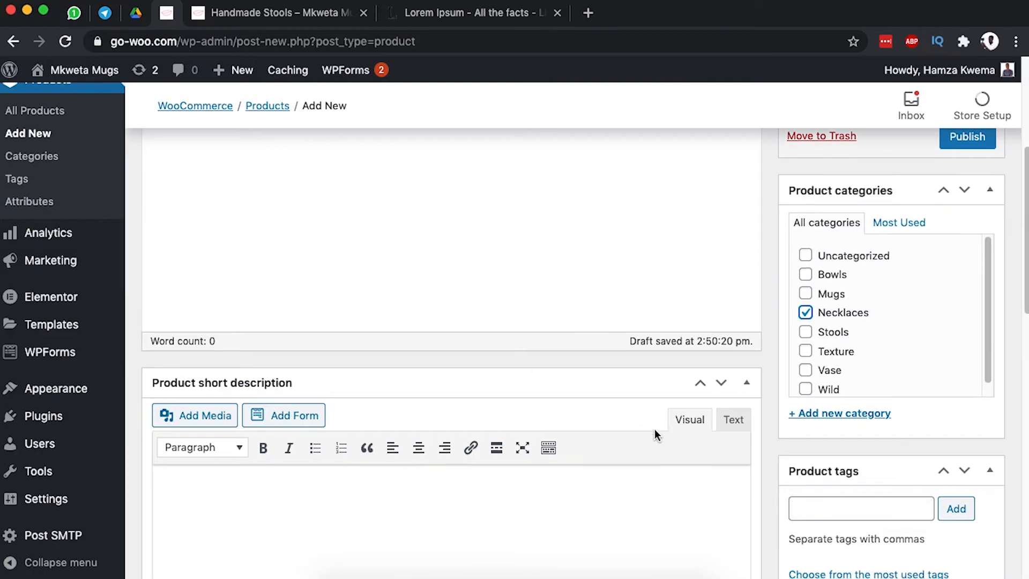
{"action": "scroll", "coordinate": [655, 434], "scroll_direction": "down", "scroll_amount": 7}
{"action": "left_click", "coordinate": [185, 356]}
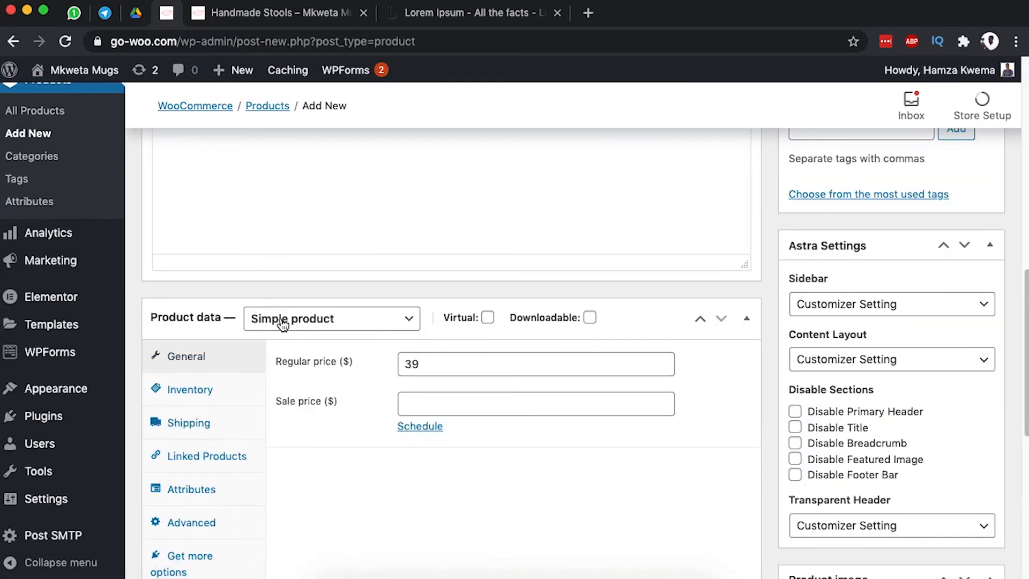
{"action": "left_click", "coordinate": [198, 390]}
{"action": "scroll", "coordinate": [321, 384], "scroll_direction": "down", "scroll_amount": 1}
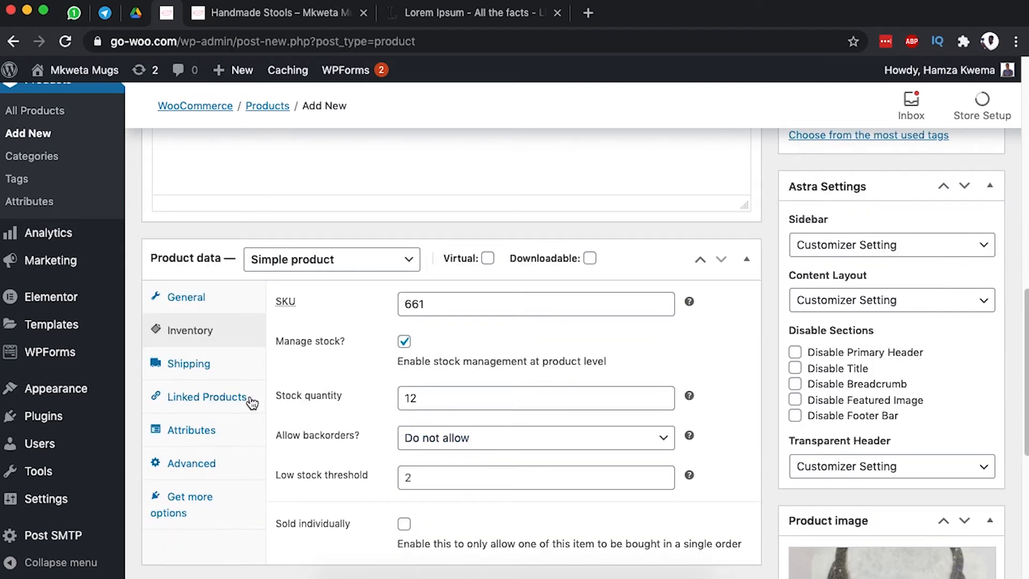
{"action": "scroll", "coordinate": [356, 439], "scroll_direction": "down", "scroll_amount": 4}
{"action": "scroll", "coordinate": [370, 429], "scroll_direction": "up", "scroll_amount": 10}
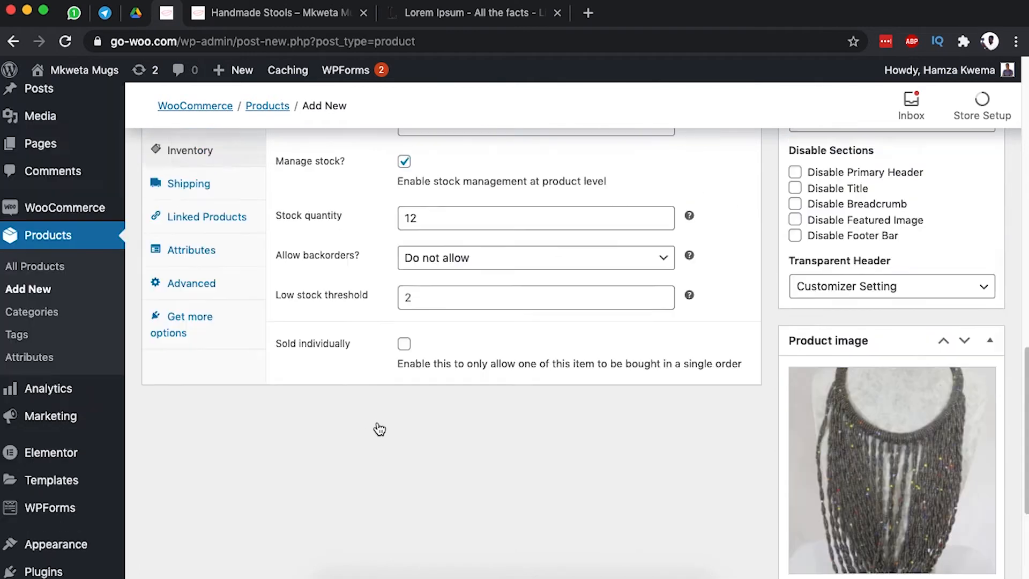
{"action": "left_click", "coordinate": [957, 232]}
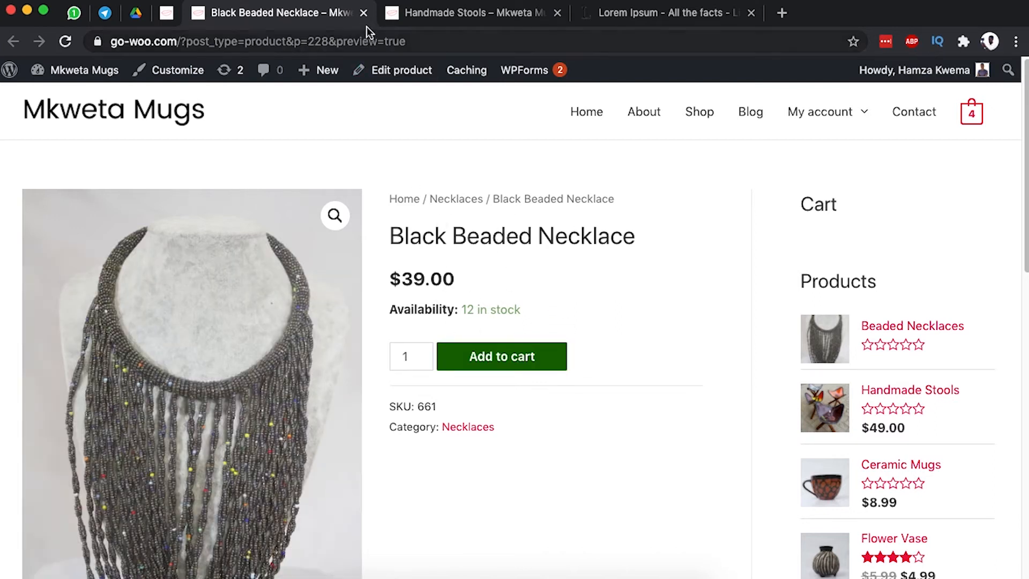
{"action": "left_click", "coordinate": [169, 14]}
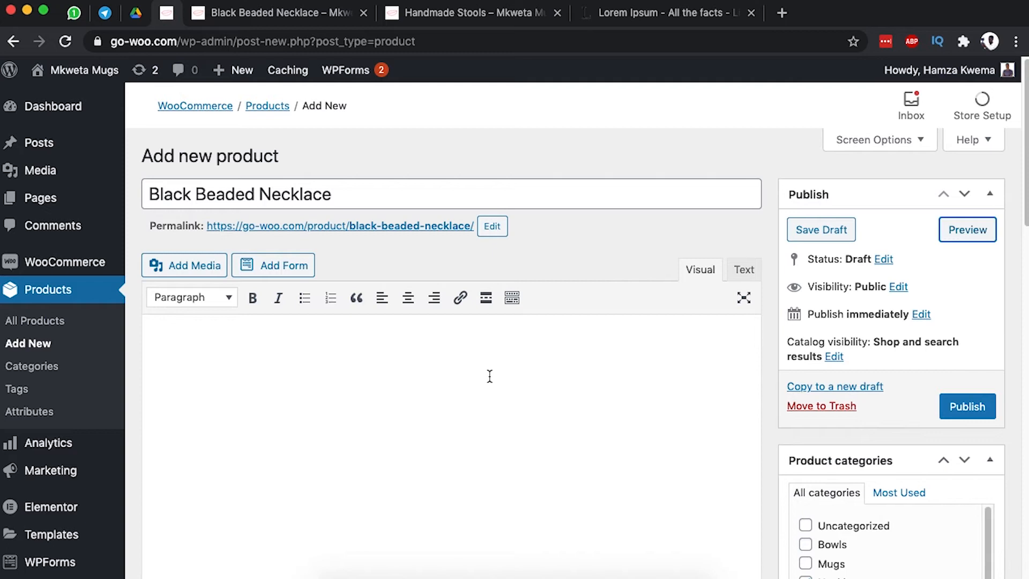
Open the store's Shop page from the Handmade Stools page and examine how the grouped Handmade Stools product is listed.
{"action": "left_click", "coordinate": [440, 14]}
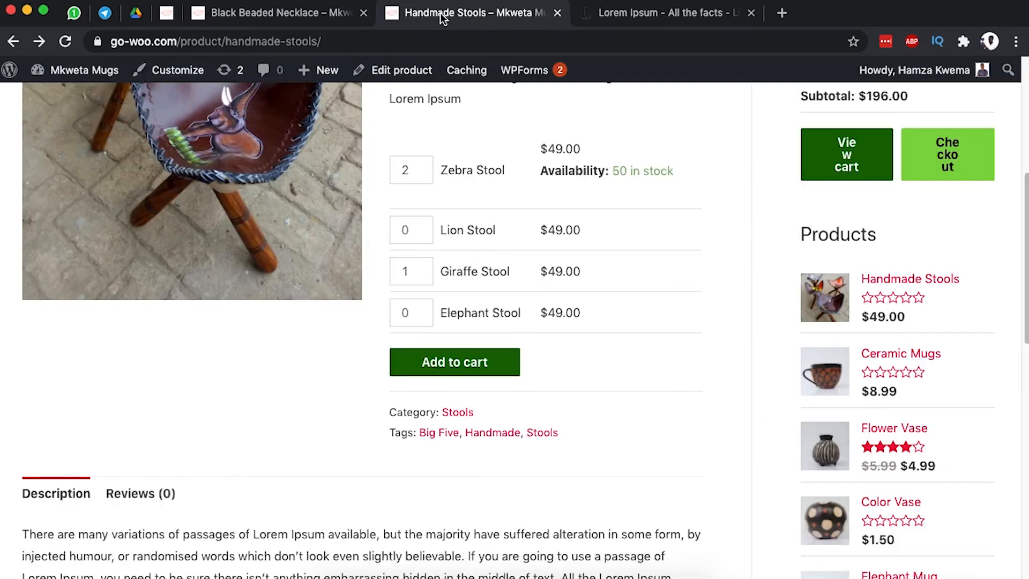
{"action": "scroll", "coordinate": [560, 243], "scroll_direction": "up", "scroll_amount": 6}
{"action": "left_click", "coordinate": [692, 115]}
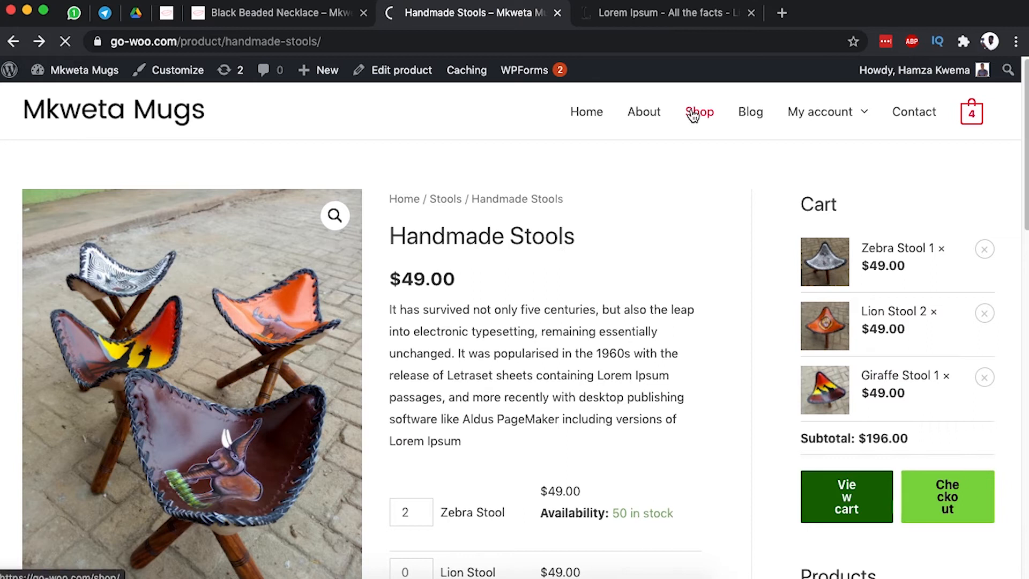
{"action": "scroll", "coordinate": [666, 294], "scroll_direction": "down", "scroll_amount": 10}
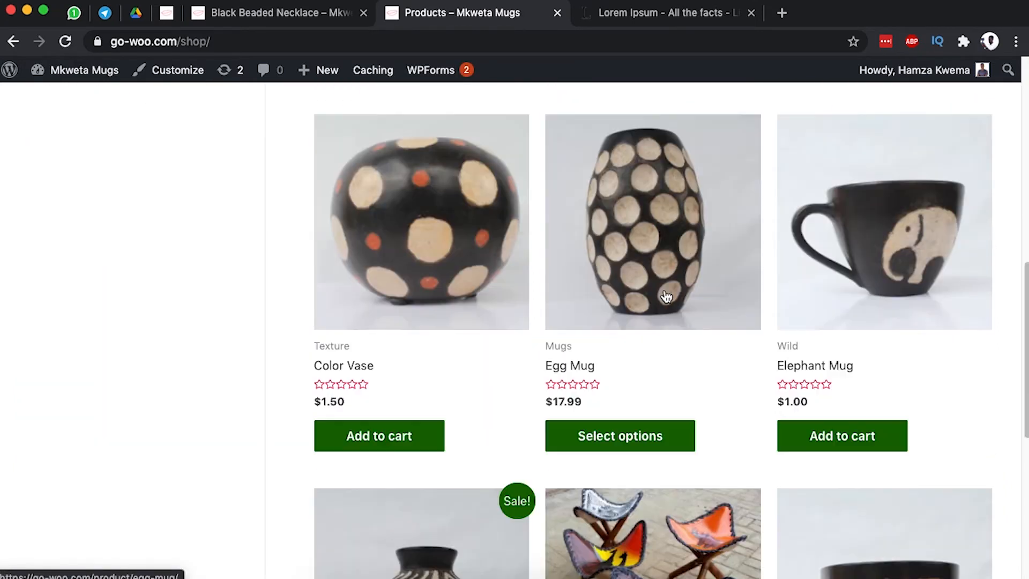
{"action": "scroll", "coordinate": [682, 327], "scroll_direction": "down", "scroll_amount": 4}
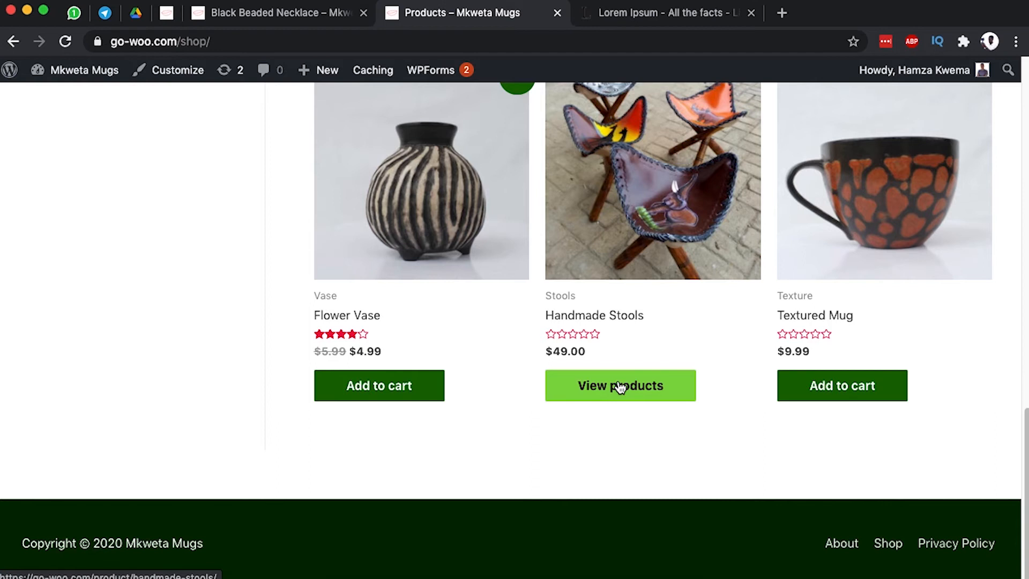
Return to the Black Beaded Necklace editor, set the product's catalog visibility to Hidden and publish it.
{"action": "left_click", "coordinate": [229, 16]}
{"action": "left_click", "coordinate": [167, 15]}
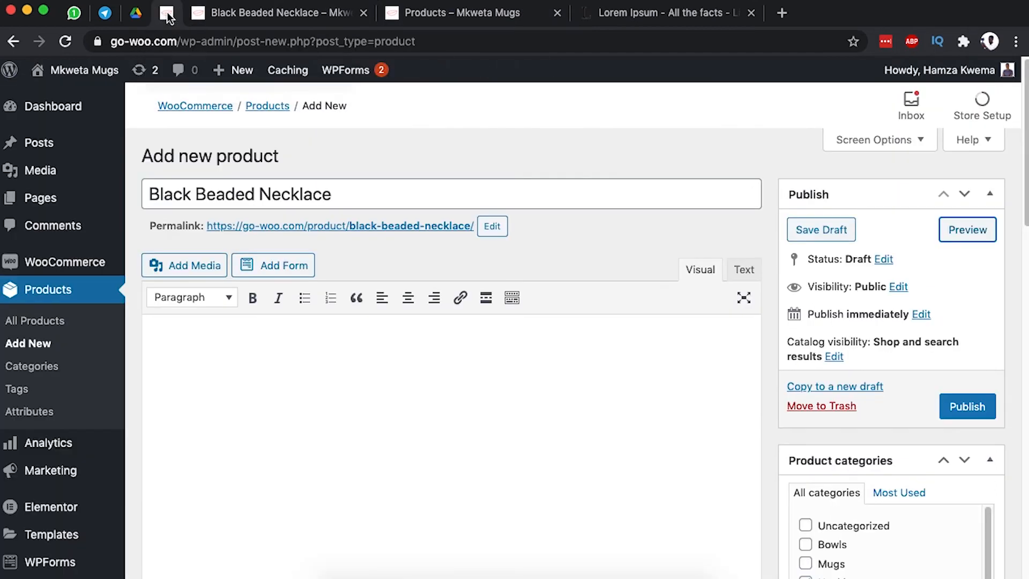
{"action": "scroll", "coordinate": [750, 354], "scroll_direction": "down", "scroll_amount": 2}
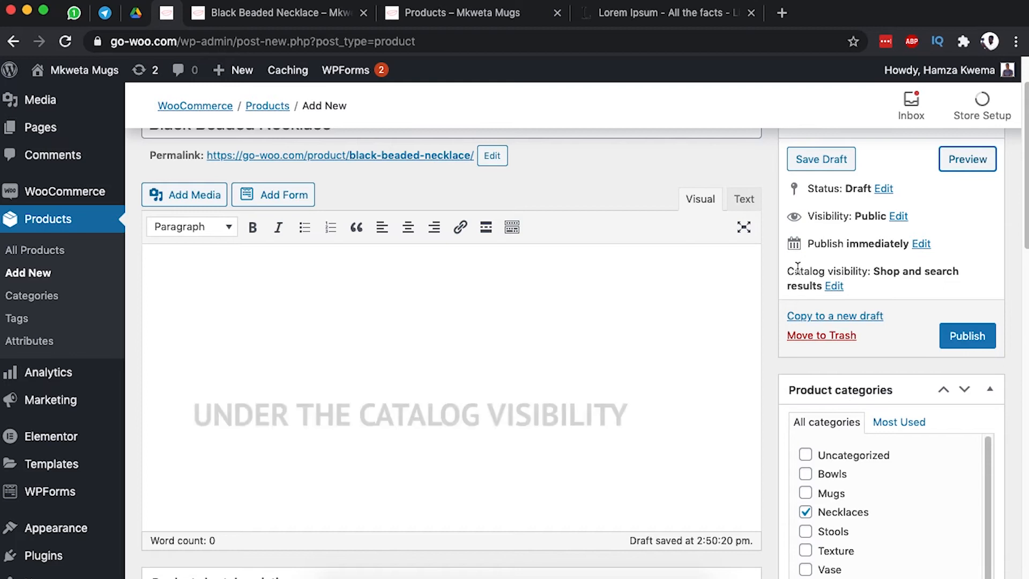
{"action": "left_click", "coordinate": [836, 285]}
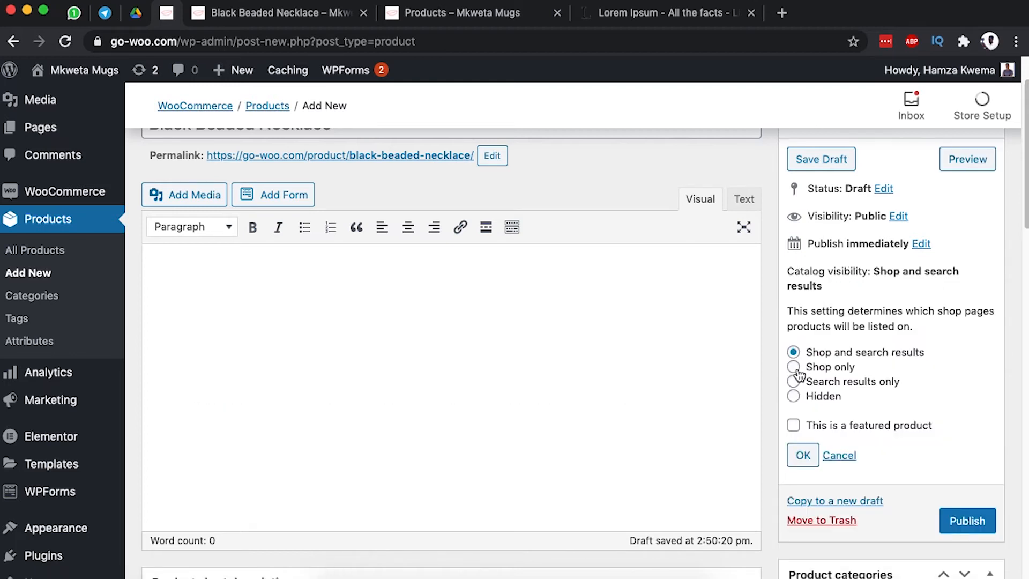
{"action": "left_click", "coordinate": [794, 397]}
{"action": "left_click", "coordinate": [800, 451]}
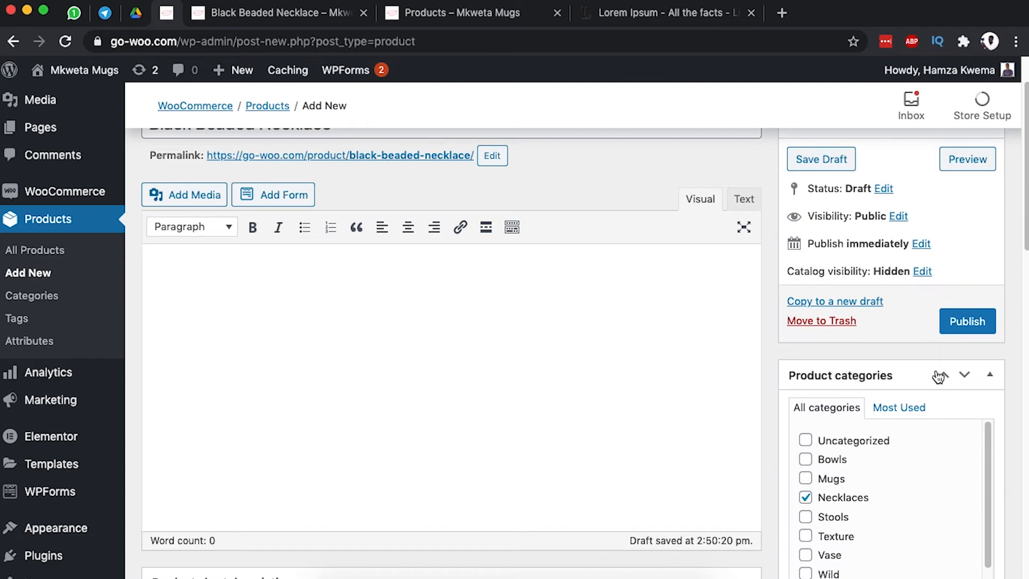
{"action": "left_click", "coordinate": [962, 324]}
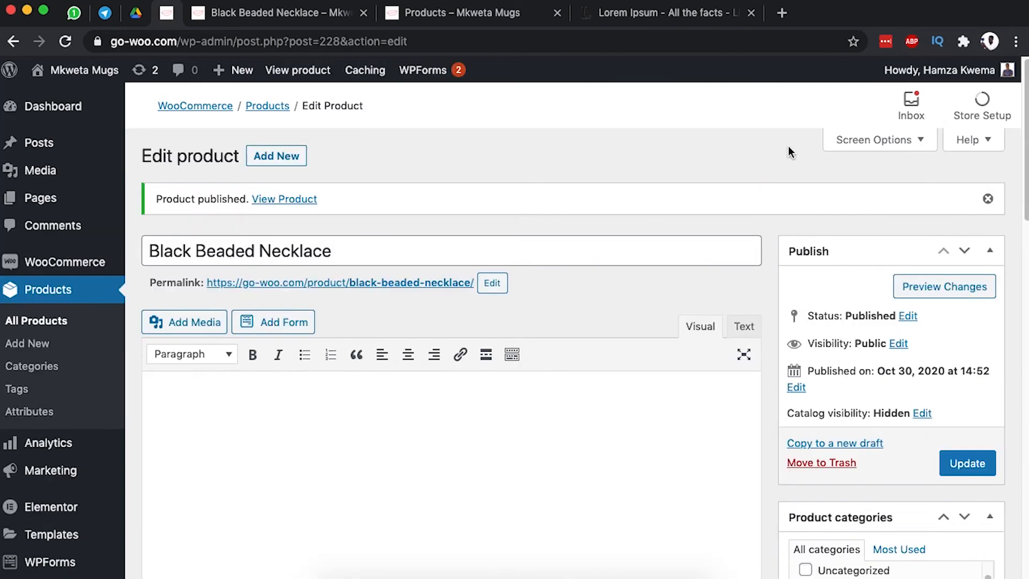
Create a new product titled Black and White Necklace.
{"action": "left_click", "coordinate": [271, 157]}
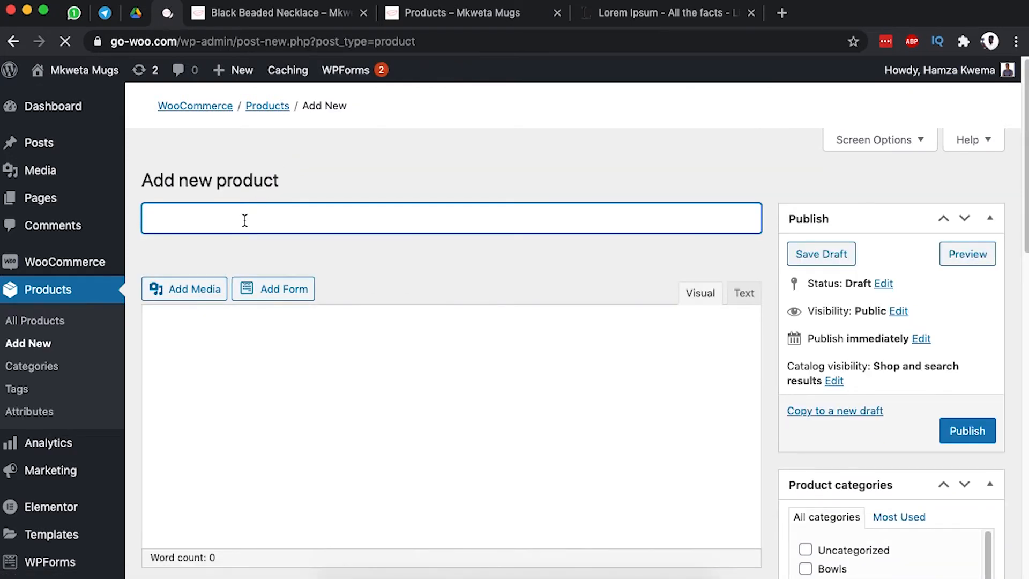
{"action": "type", "text": "Blac"}
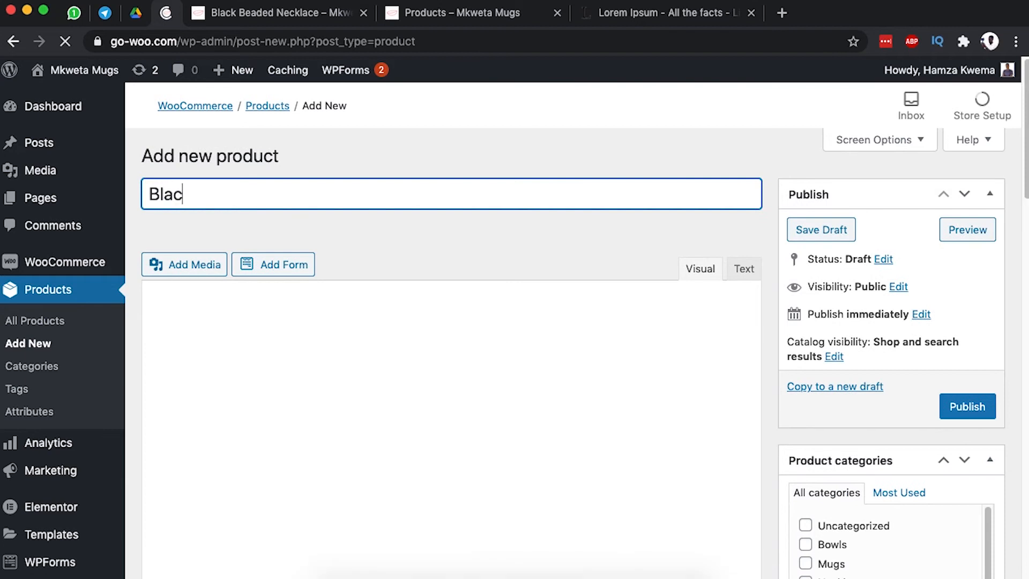
{"action": "type", "text": "k and Whic"}
{"action": "key", "text": "BackSpace"}
{"action": "type", "text": "te Bea"}
Set the regular price of Black and White Necklace to $29.
{"action": "scroll", "coordinate": [340, 237], "scroll_direction": "down", "scroll_amount": 10}
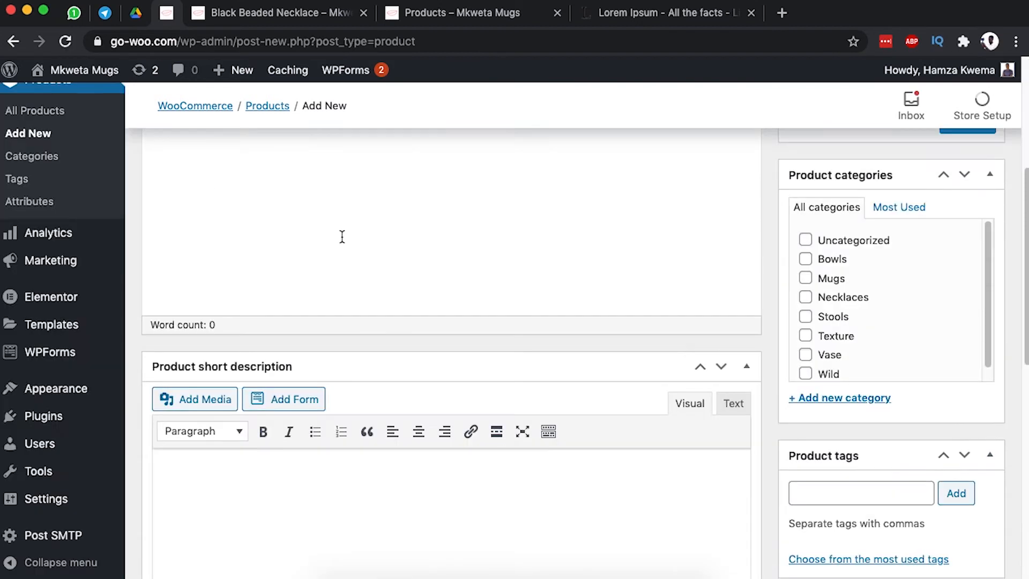
{"action": "scroll", "coordinate": [347, 363], "scroll_direction": "down", "scroll_amount": 2}
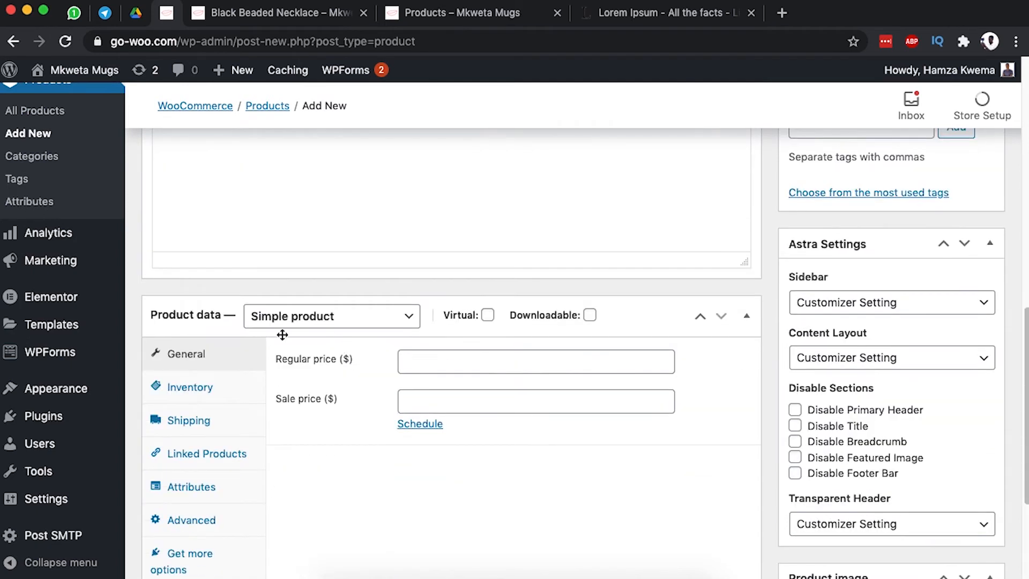
{"action": "left_click", "coordinate": [427, 367]}
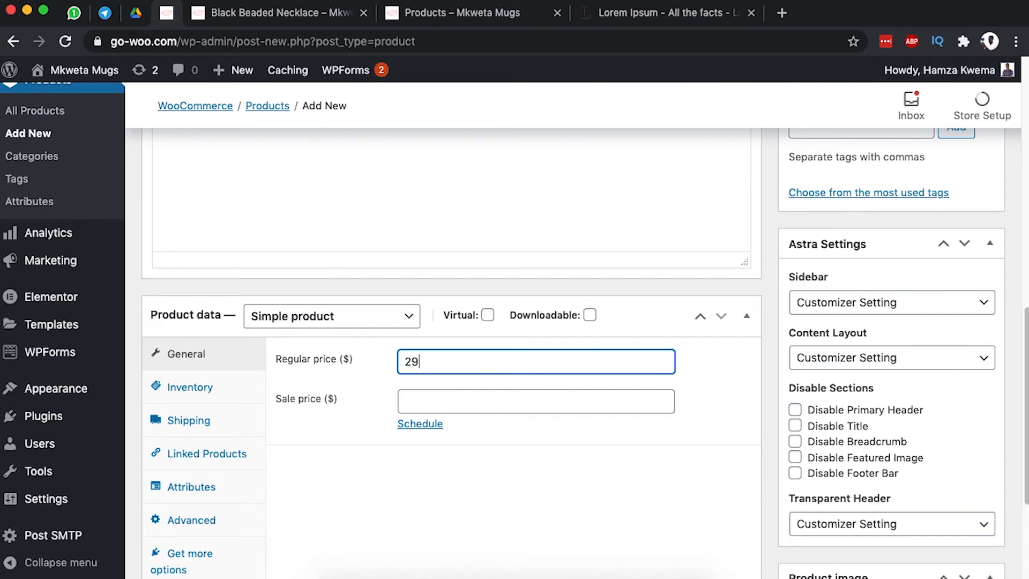
Give Black and White Necklace the SKU 612 and enable stock management with a stock quantity of 15.
{"action": "left_click", "coordinate": [207, 387]}
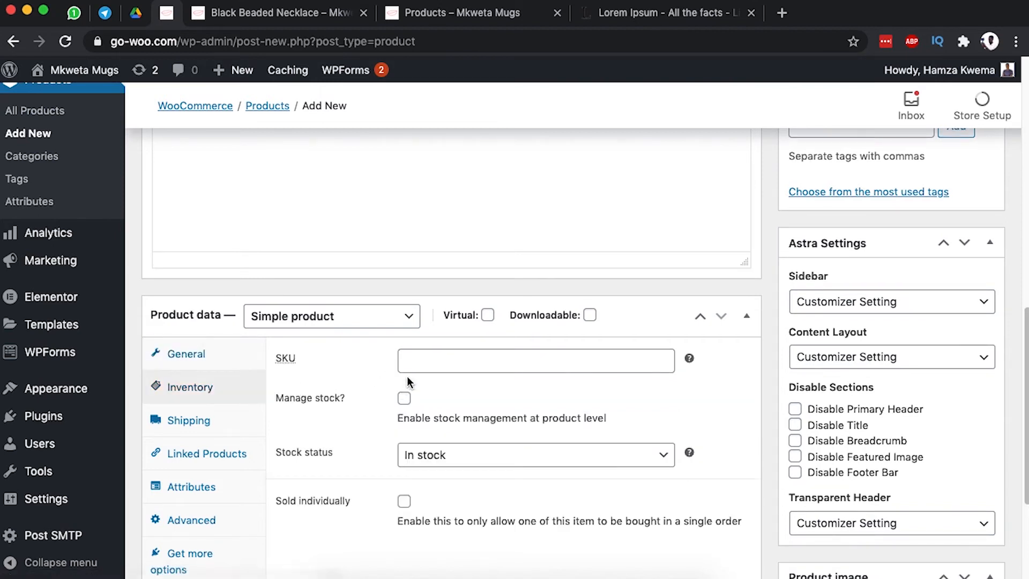
{"action": "left_click", "coordinate": [412, 360]}
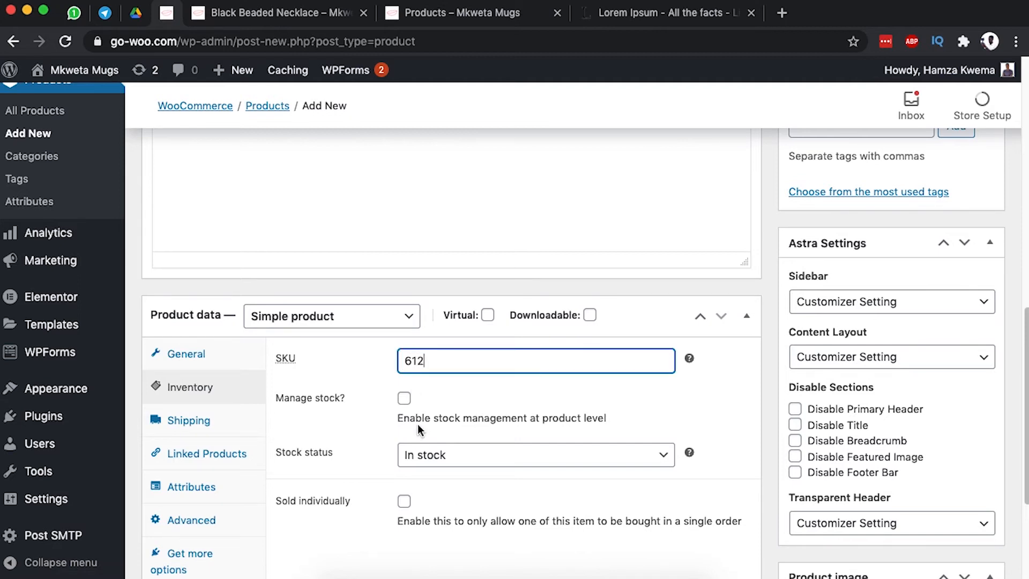
{"action": "left_click", "coordinate": [404, 400]}
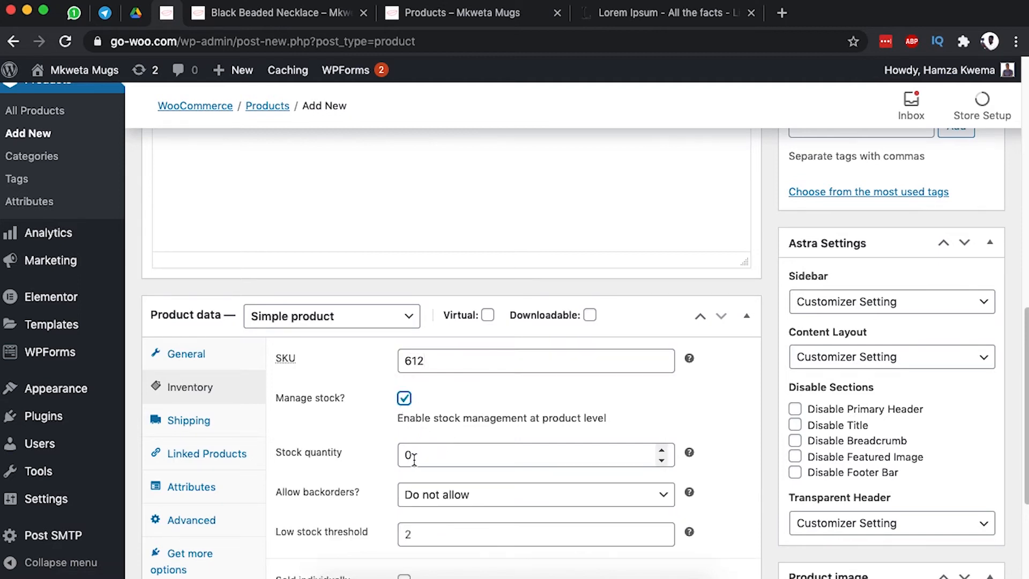
{"action": "left_click_drag", "start_coordinate": [417, 455], "coordinate": [397, 456]}
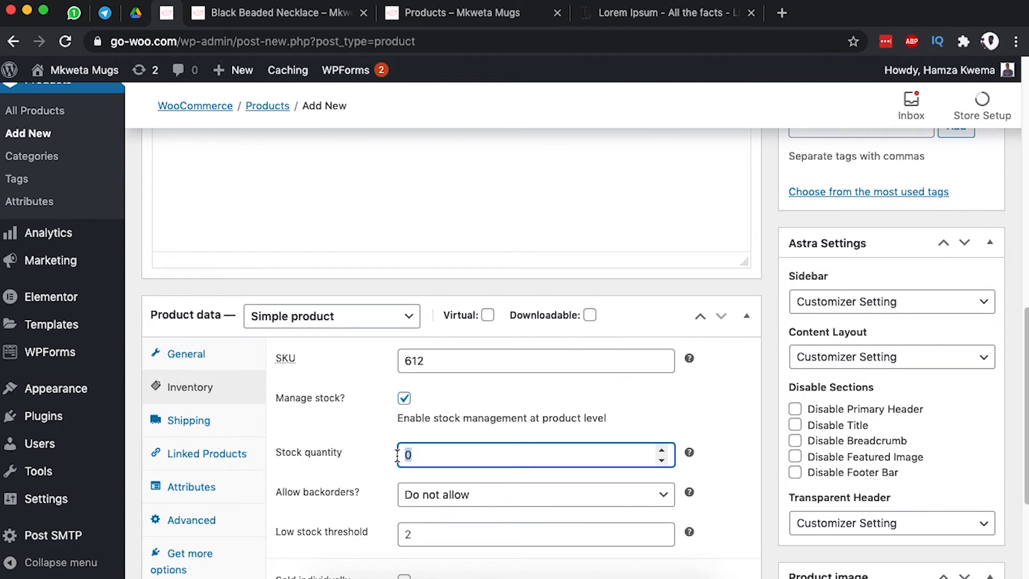
{"action": "type", "text": "15"}
Set the shipping weight of Black and White Necklace to 0.2 kg.
{"action": "scroll", "coordinate": [375, 461], "scroll_direction": "down", "scroll_amount": 2}
{"action": "left_click", "coordinate": [200, 375]}
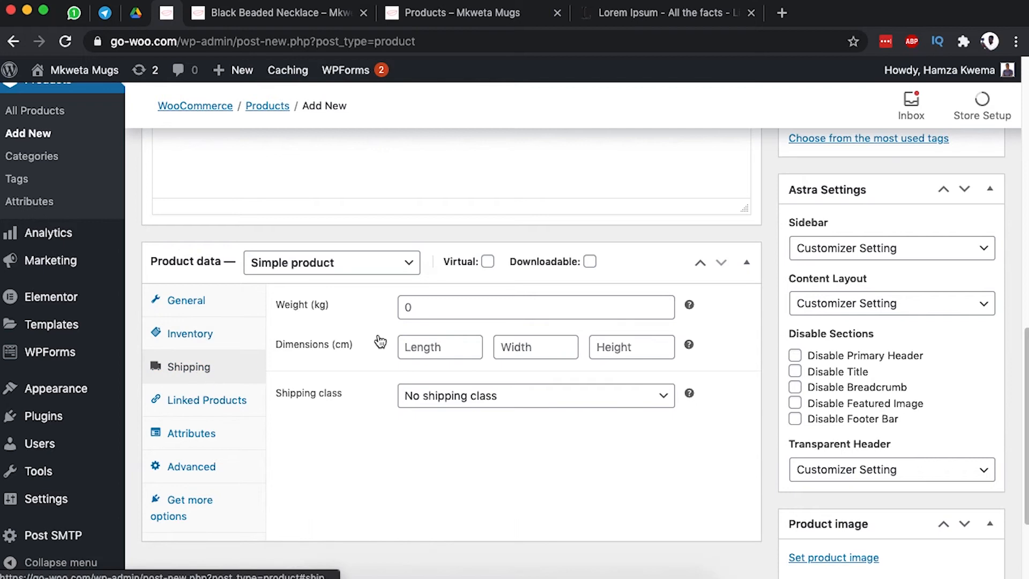
{"action": "left_click_drag", "start_coordinate": [411, 307], "coordinate": [399, 308]}
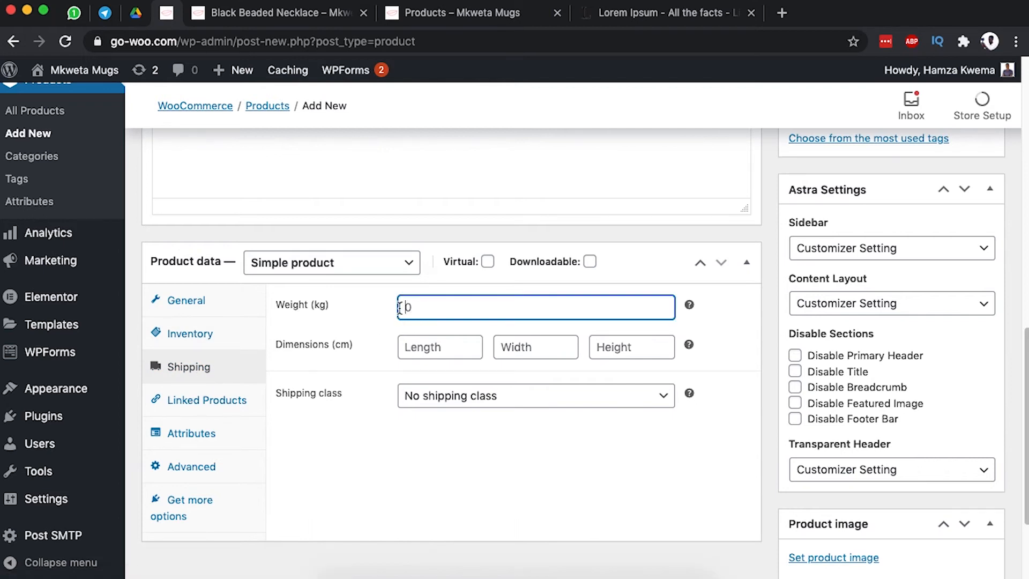
Use IMG_2365.jpg as the product image of Black and White Necklace and assign the product to the Necklaces category.
{"action": "scroll", "coordinate": [230, 362], "scroll_direction": "down", "scroll_amount": 2}
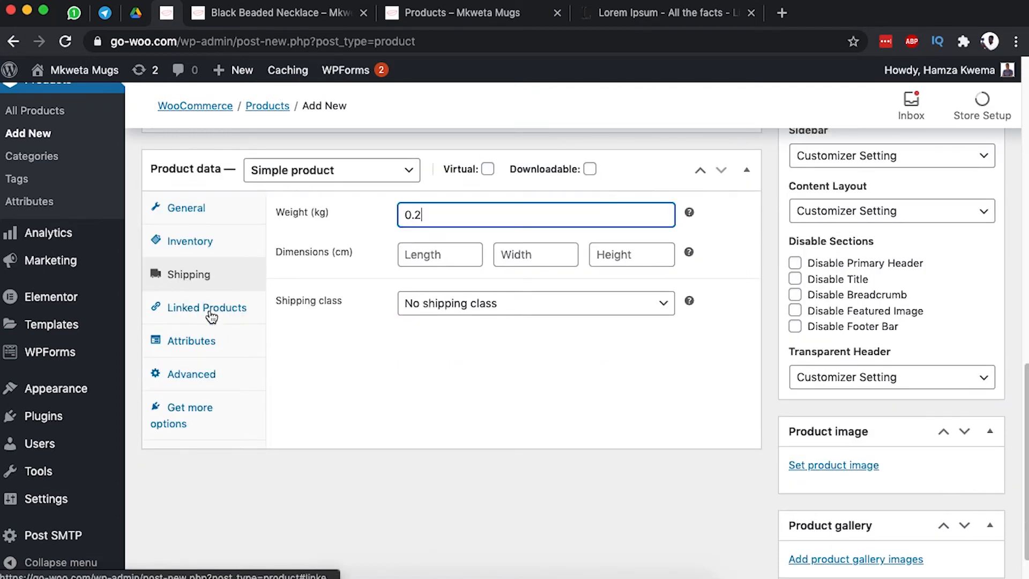
{"action": "left_click", "coordinate": [816, 465]}
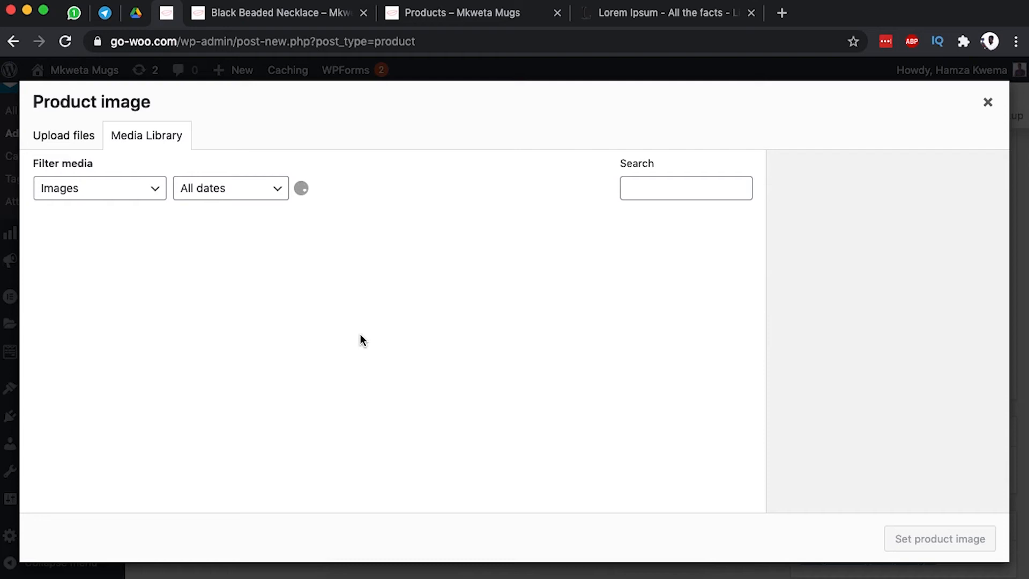
{"action": "left_click", "coordinate": [311, 284]}
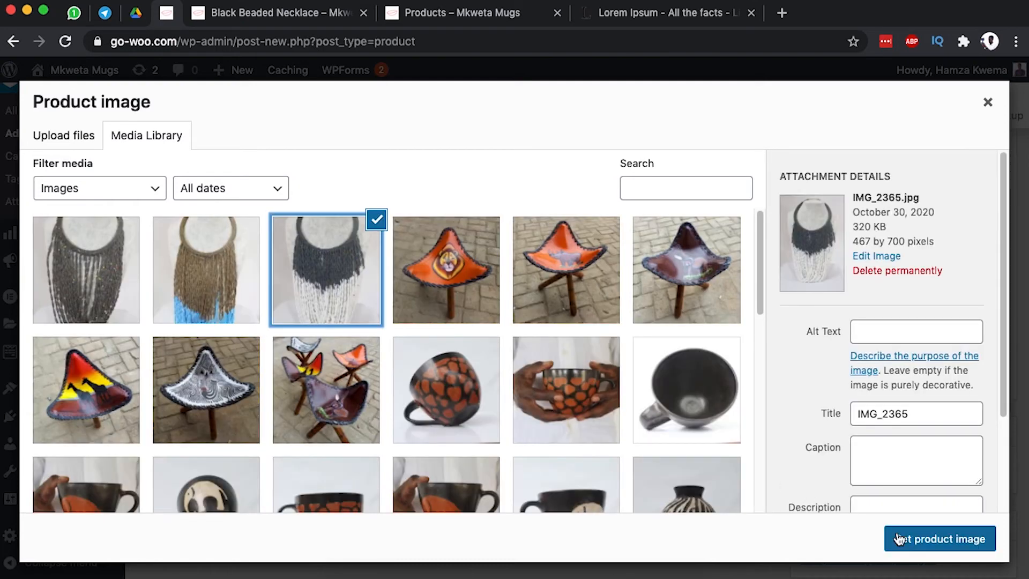
{"action": "left_click", "coordinate": [927, 538]}
{"action": "scroll", "coordinate": [729, 390], "scroll_direction": "up", "scroll_amount": 12}
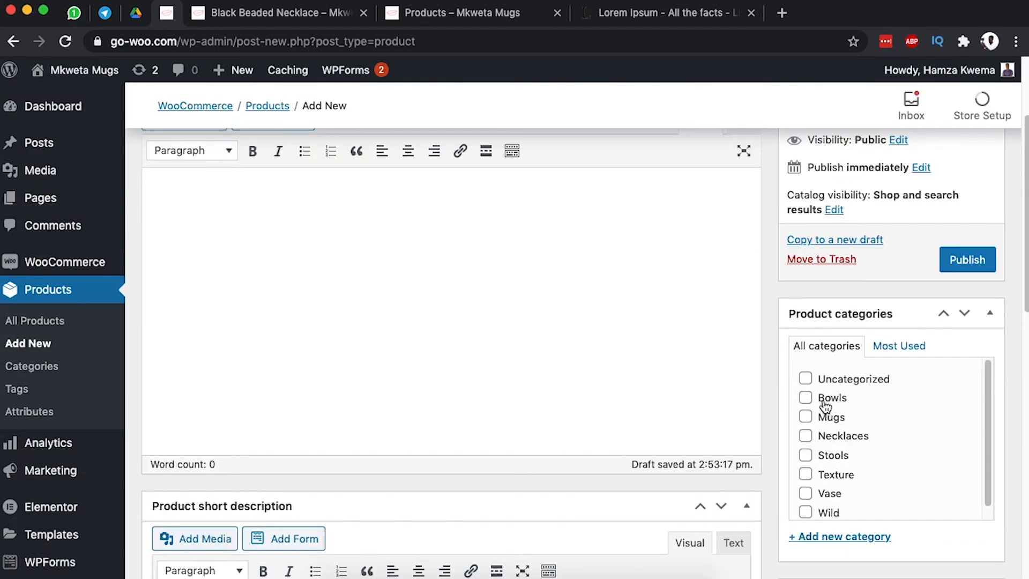
{"action": "left_click", "coordinate": [838, 443]}
Set the catalog visibility of Black and White Necklace to Hidden and recheck the visibility option.
{"action": "scroll", "coordinate": [800, 327], "scroll_direction": "up", "scroll_amount": 3}
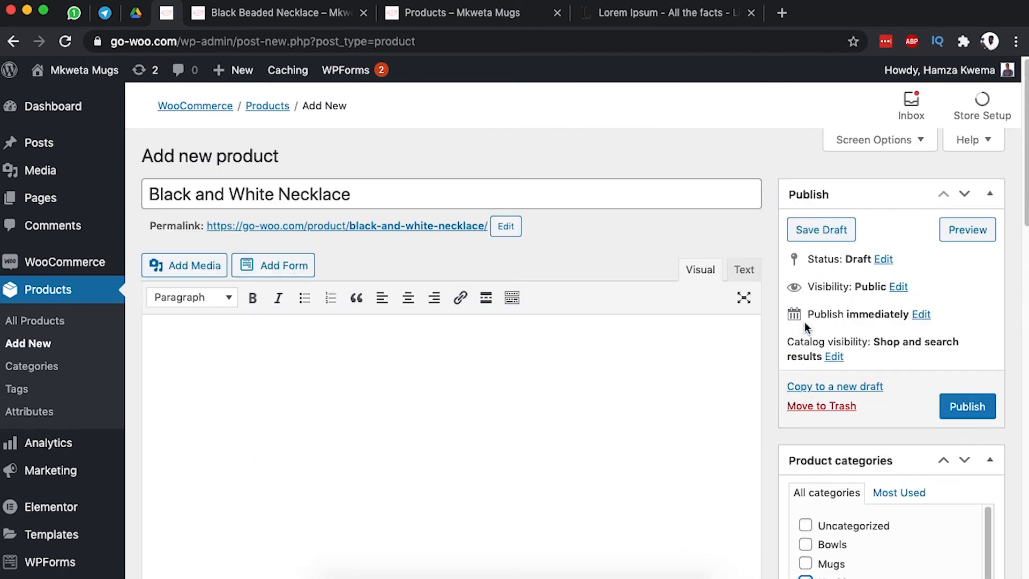
{"action": "left_click", "coordinate": [833, 356]}
{"action": "left_click", "coordinate": [793, 467]}
{"action": "left_click", "coordinate": [802, 525]}
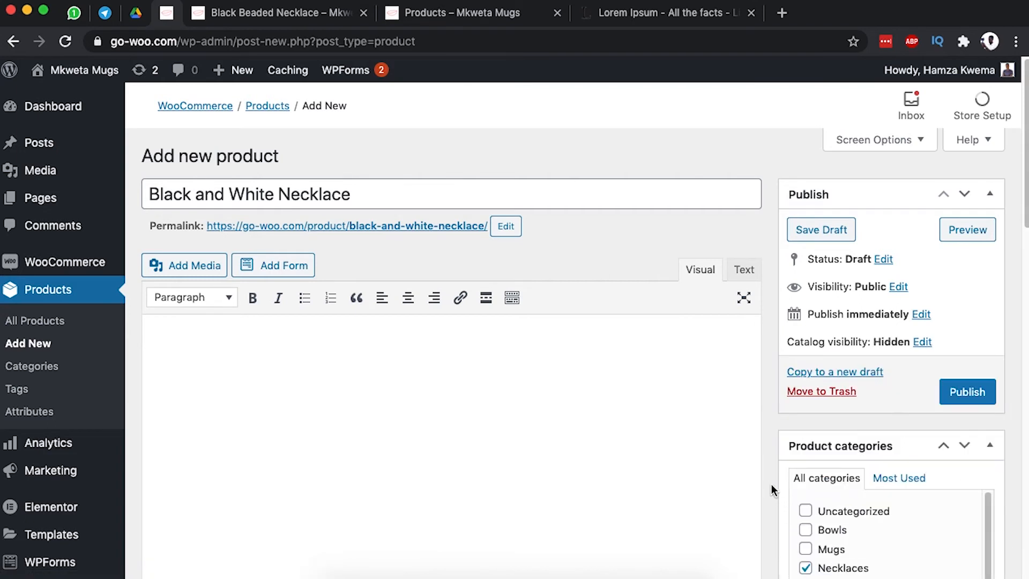
{"action": "left_click", "coordinate": [922, 343]}
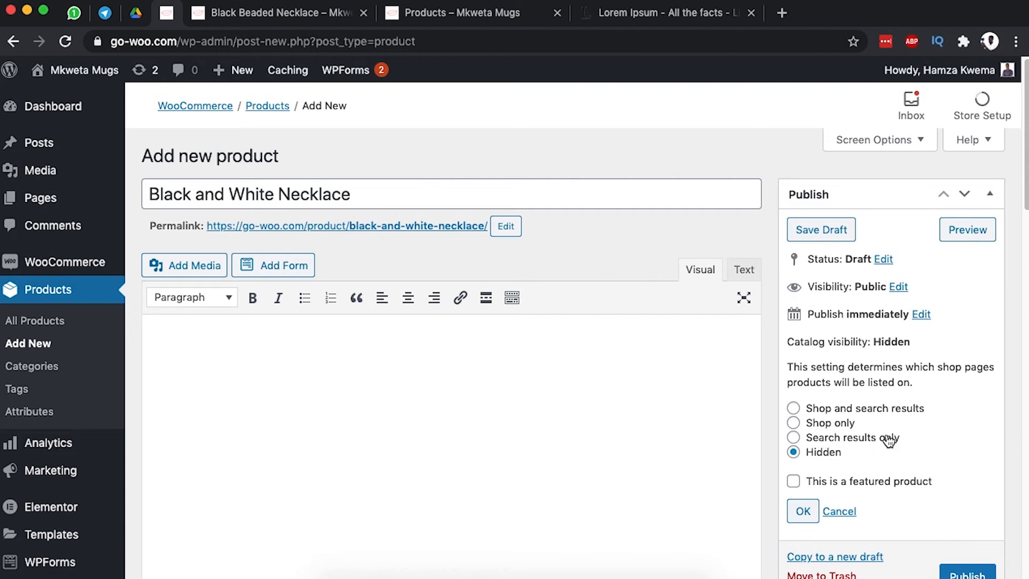
{"action": "left_click", "coordinate": [803, 511]}
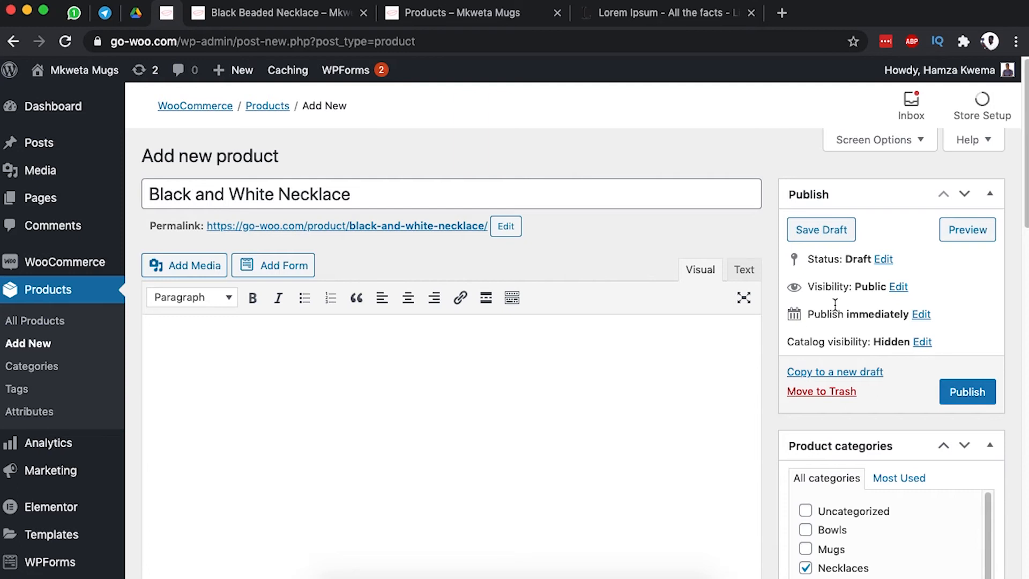
Preview the Black and White Necklace product page down to its additional information, and publish the product.
{"action": "left_click", "coordinate": [970, 230]}
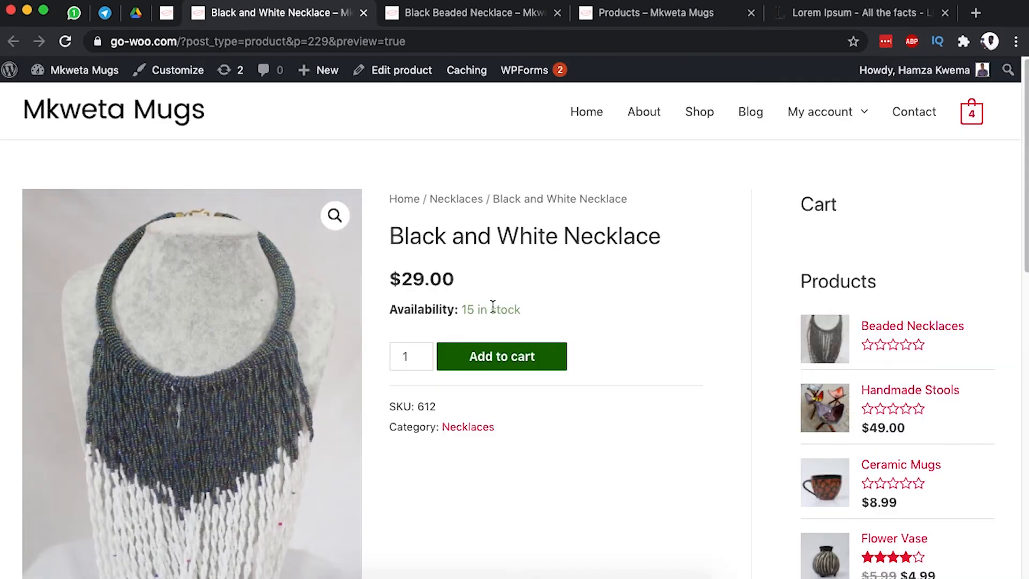
{"action": "scroll", "coordinate": [498, 359], "scroll_direction": "down", "scroll_amount": 10}
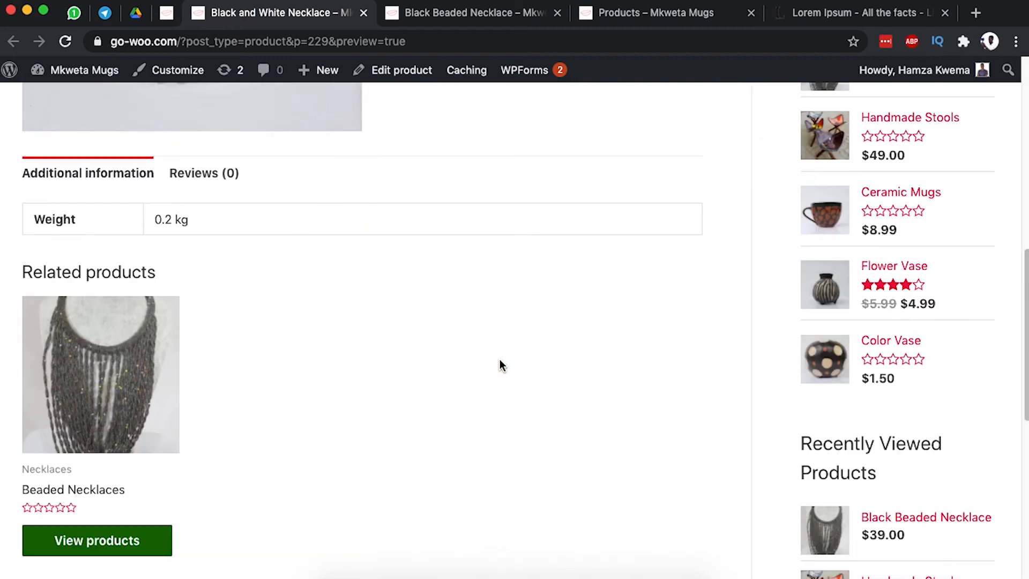
{"action": "scroll", "coordinate": [500, 360], "scroll_direction": "up", "scroll_amount": 10}
{"action": "left_click", "coordinate": [363, 13]}
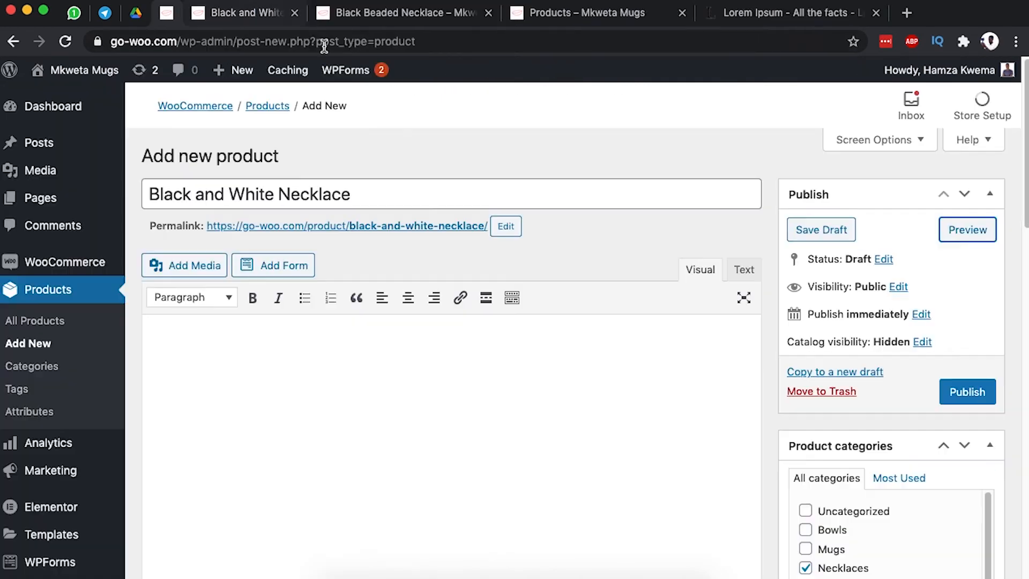
{"action": "left_click", "coordinate": [956, 389]}
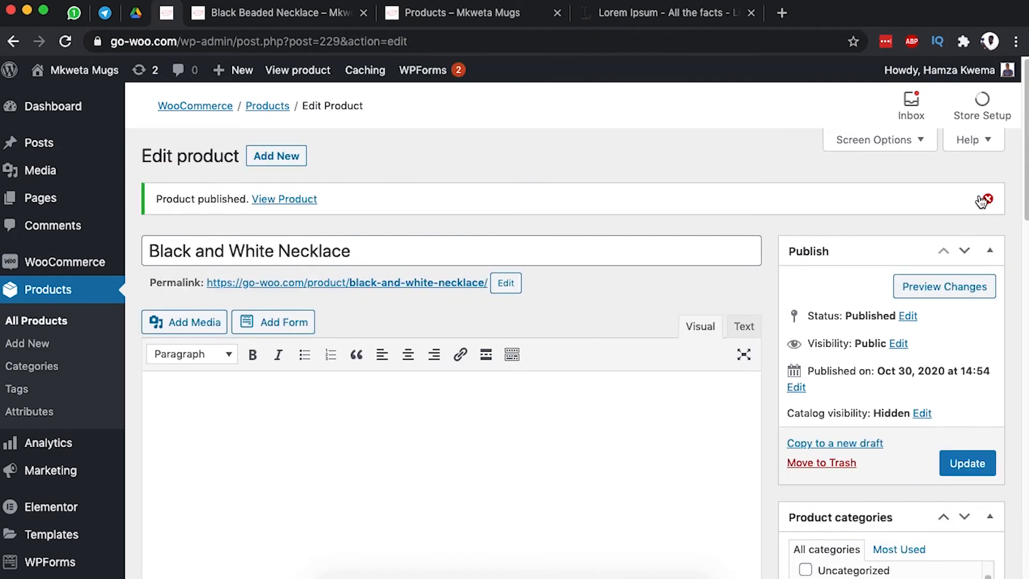
Create a new product titled Blue Necklace.
{"action": "left_click", "coordinate": [277, 156]}
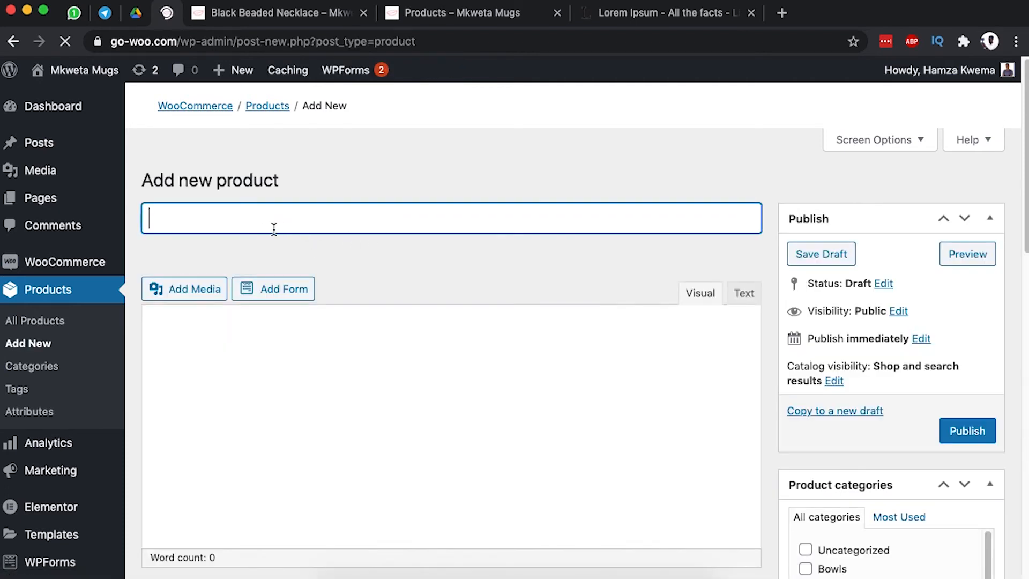
{"action": "left_click", "coordinate": [260, 231]}
{"action": "type", "text": "B"}
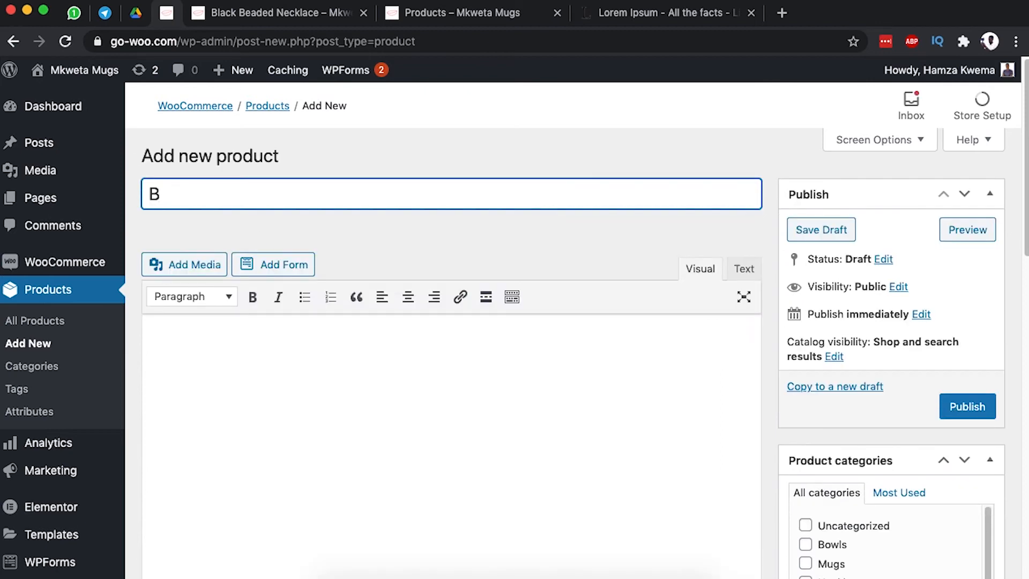
{"action": "type", "text": "lue CNecklace"}
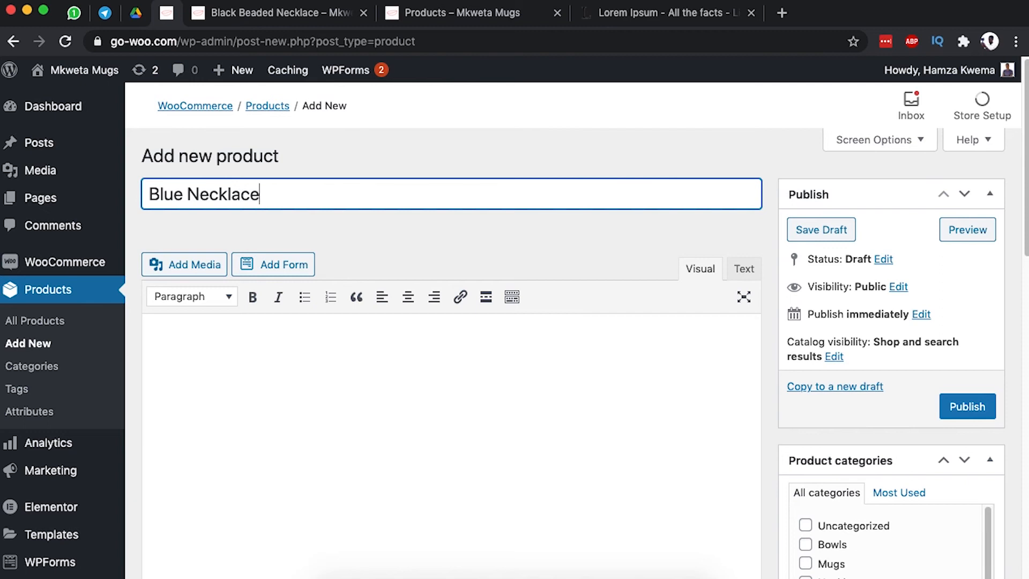
Fill in the Blue Necklace product data with a regular price of $29, SKU 613 and a weight of 0.2 kg.
{"action": "scroll", "coordinate": [469, 325], "scroll_direction": "down", "scroll_amount": 8}
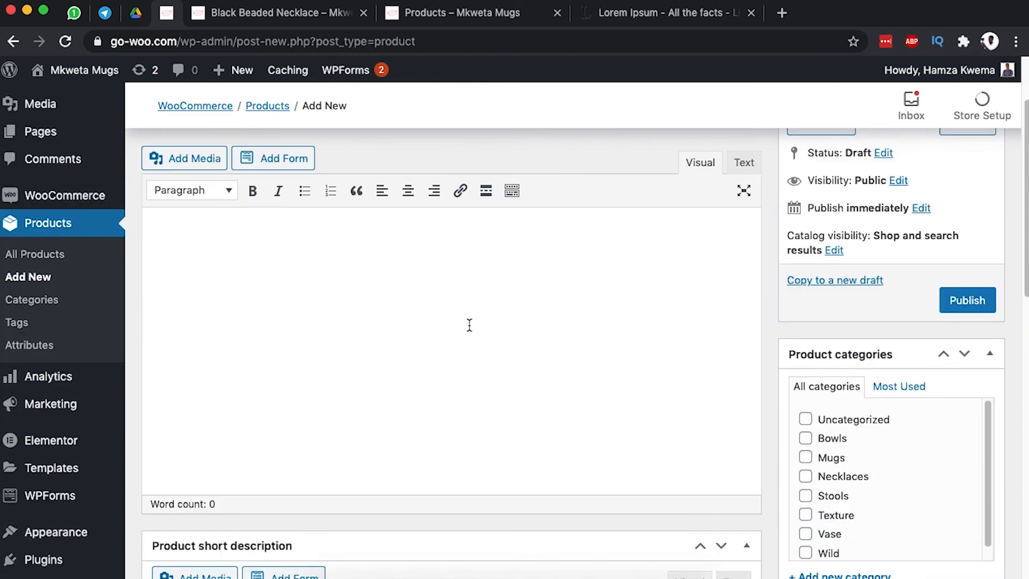
{"action": "scroll", "coordinate": [471, 340], "scroll_direction": "down", "scroll_amount": 5}
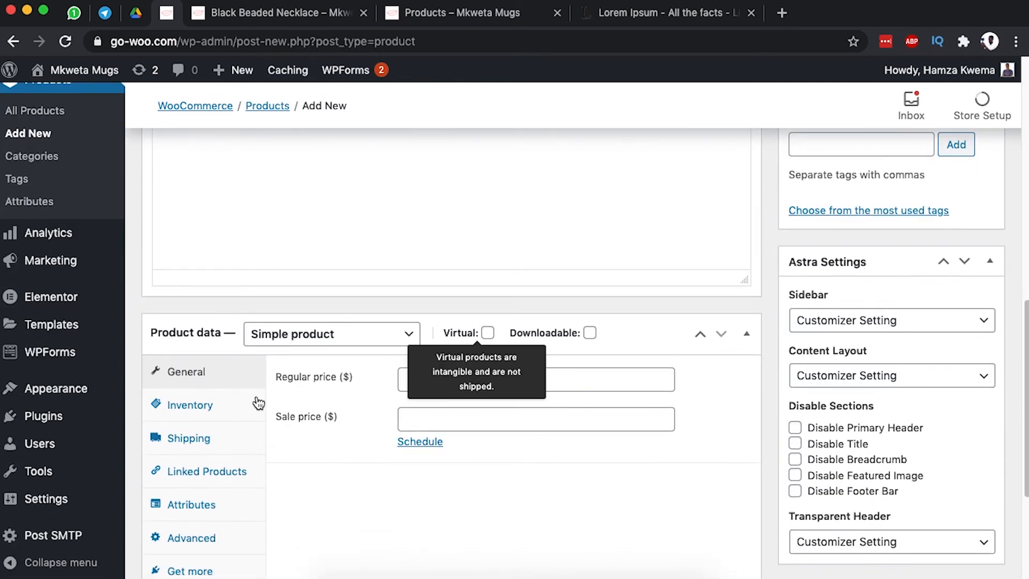
{"action": "scroll", "coordinate": [301, 461], "scroll_direction": "down", "scroll_amount": 2}
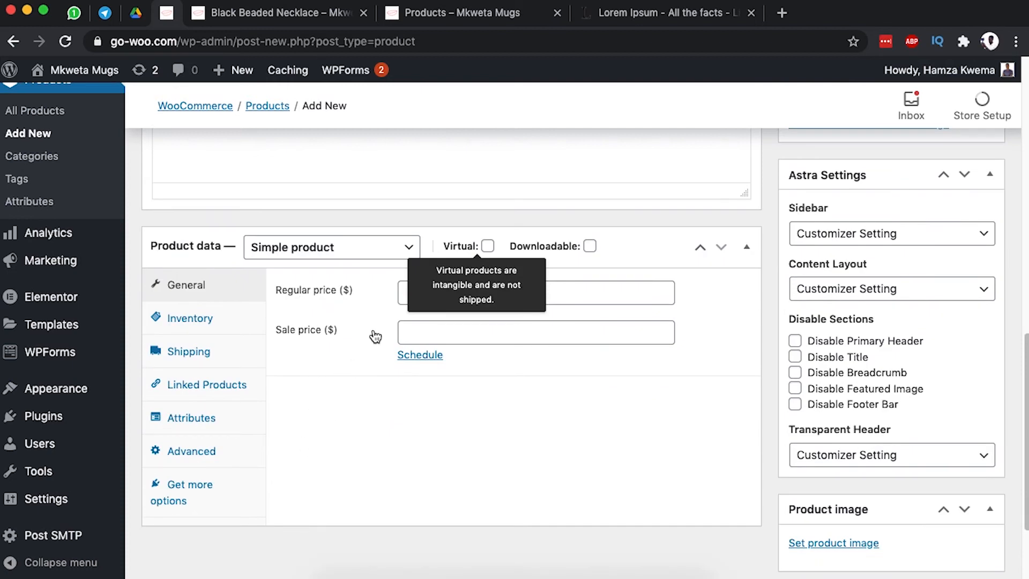
{"action": "left_click", "coordinate": [406, 294]}
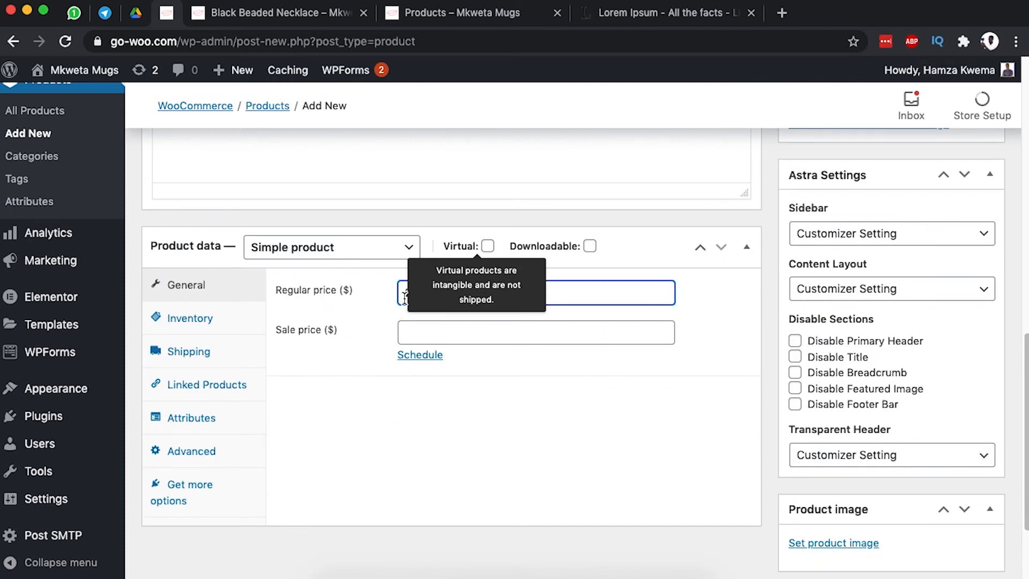
{"action": "left_click", "coordinate": [222, 324]}
{"action": "left_click", "coordinate": [403, 291]}
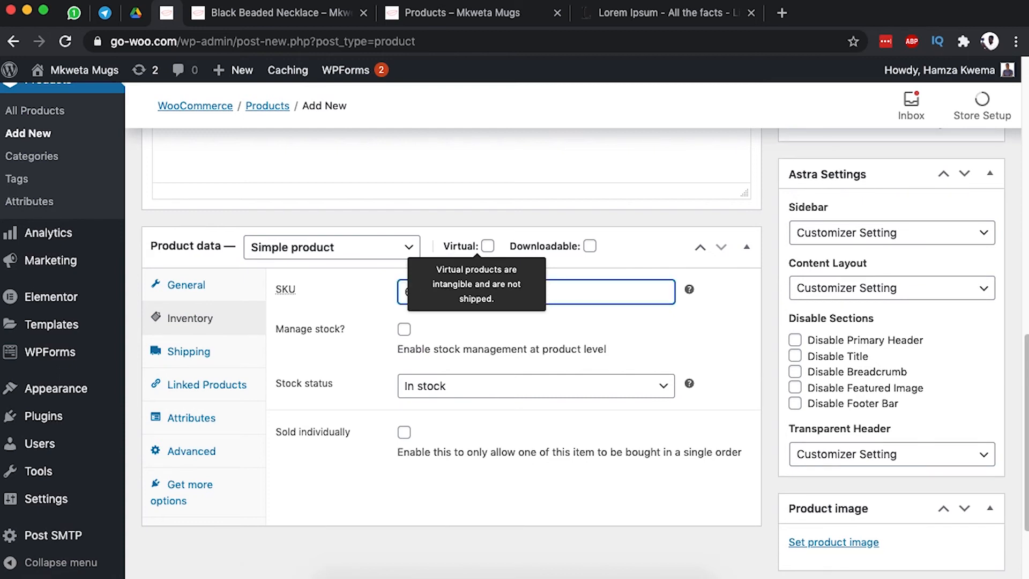
{"action": "type", "text": "613"}
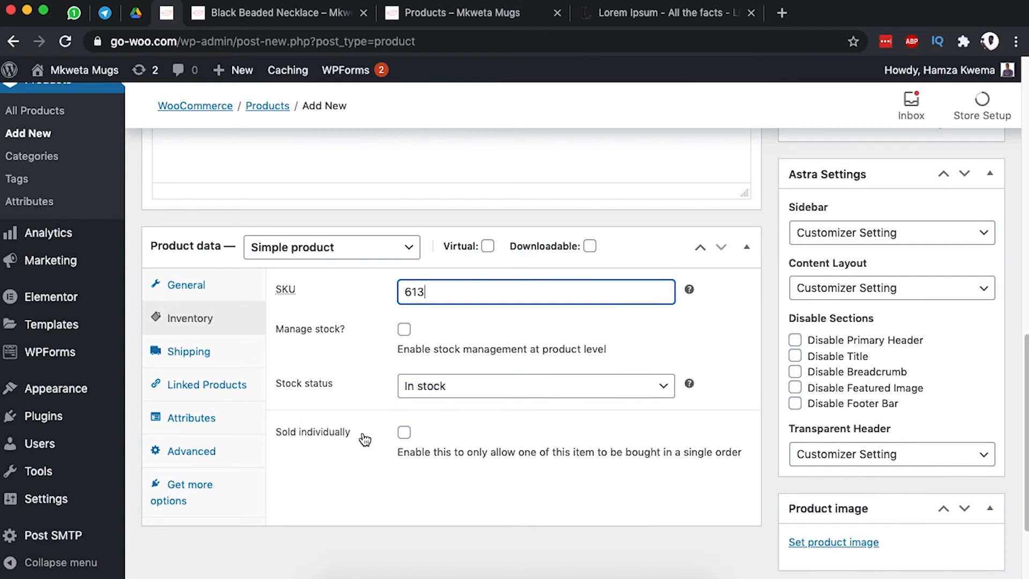
{"action": "left_click", "coordinate": [200, 354]}
{"action": "left_click", "coordinate": [405, 293]}
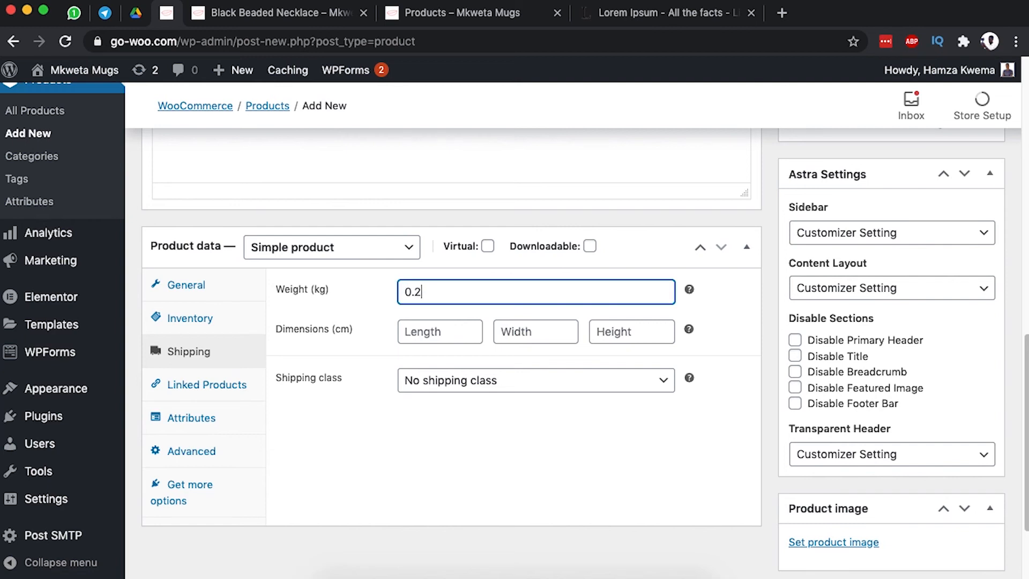
Use the blue necklace photo from the media library as the product image and assign the product to the Necklaces category.
{"action": "scroll", "coordinate": [647, 496], "scroll_direction": "down", "scroll_amount": 2}
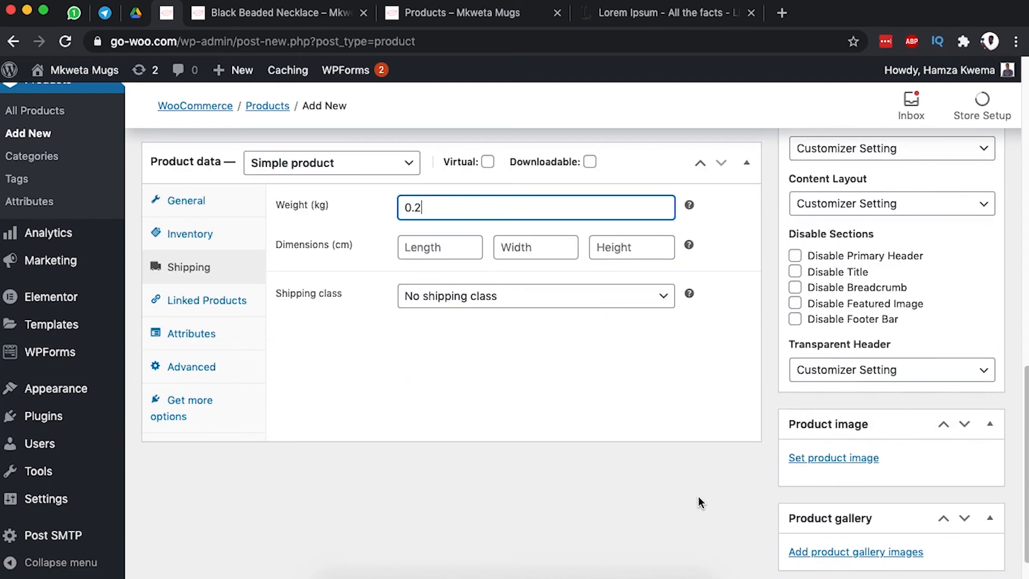
{"action": "scroll", "coordinate": [761, 461], "scroll_direction": "down", "scroll_amount": 1}
{"action": "left_click", "coordinate": [825, 432]}
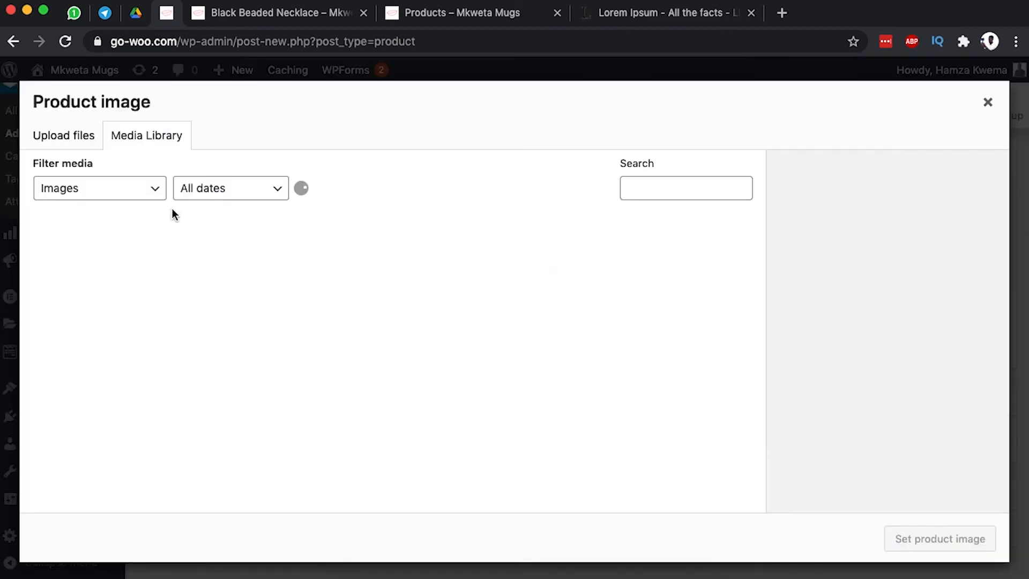
{"action": "left_click", "coordinate": [200, 261]}
{"action": "left_click", "coordinate": [928, 538]}
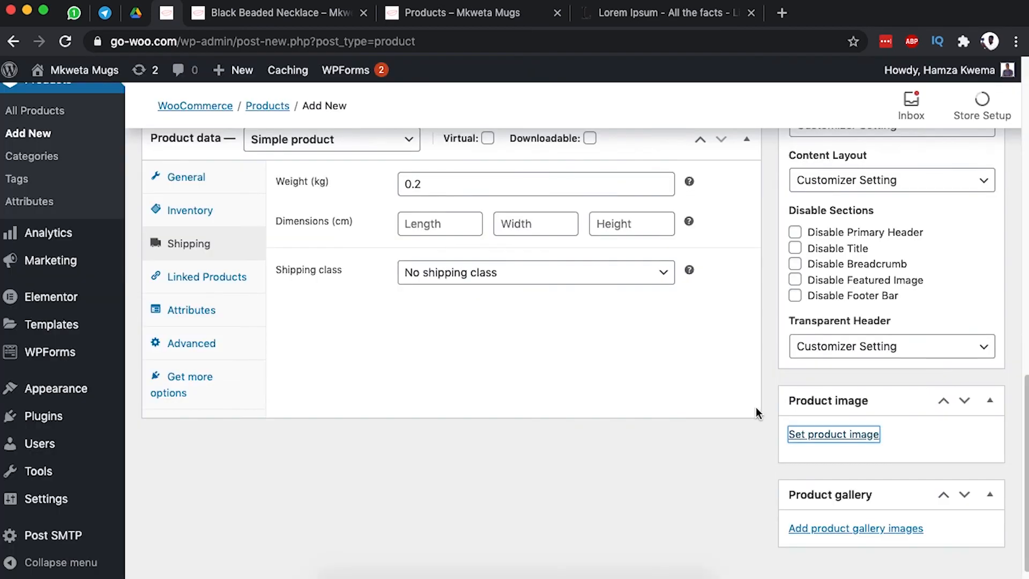
{"action": "scroll", "coordinate": [758, 402], "scroll_direction": "up", "scroll_amount": 10}
{"action": "left_click", "coordinate": [807, 315]}
Set the catalog visibility of Blue Necklace to Hidden and publish the product.
{"action": "scroll", "coordinate": [772, 322], "scroll_direction": "up", "scroll_amount": 5}
{"action": "left_click", "coordinate": [834, 347]}
{"action": "left_click", "coordinate": [794, 458]}
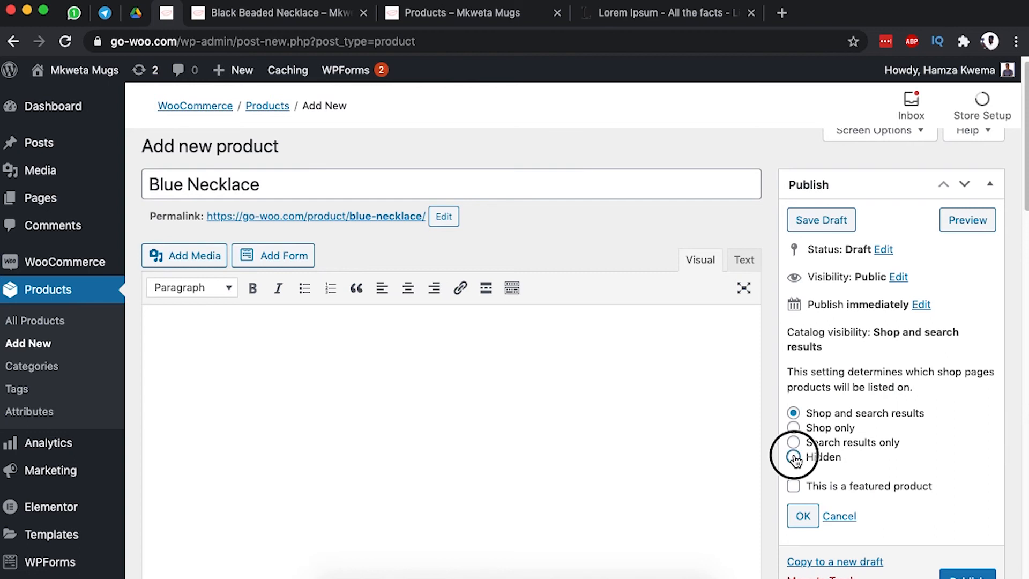
{"action": "left_click", "coordinate": [803, 515]}
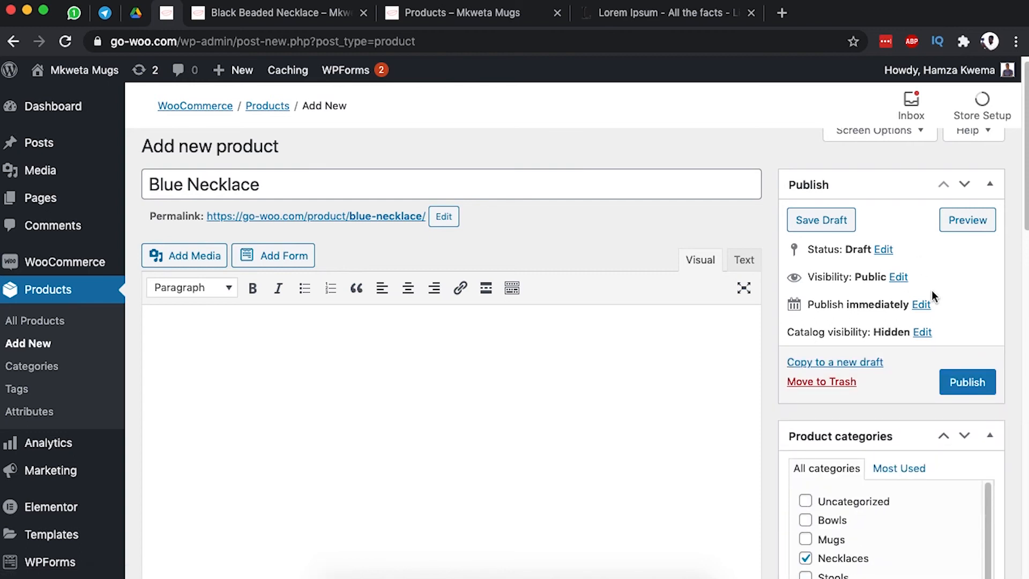
{"action": "left_click", "coordinate": [961, 384]}
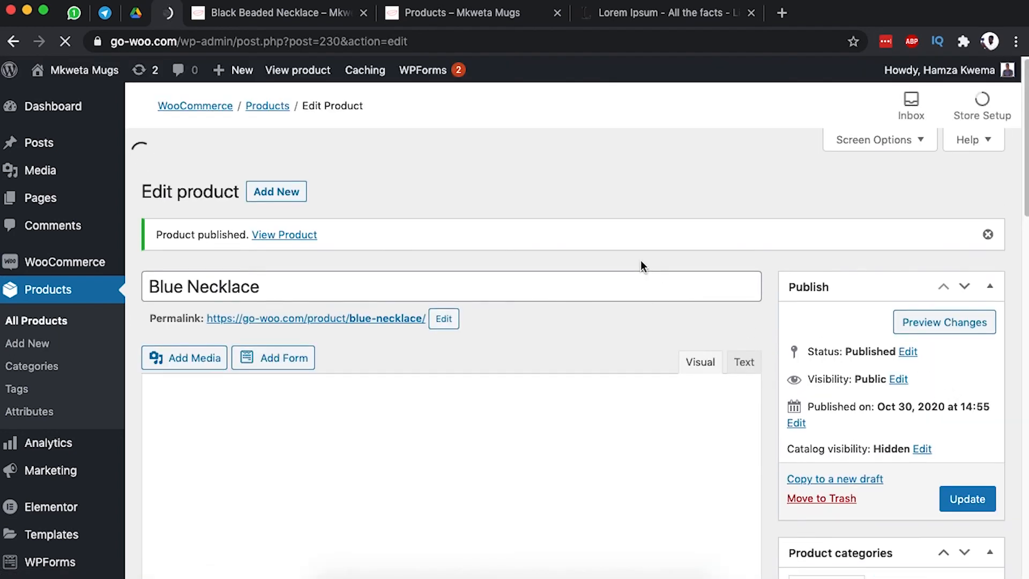
Reload the storefront's Shop page and view the Beaded Necklaces product page from its listing.
{"action": "left_click", "coordinate": [438, 13]}
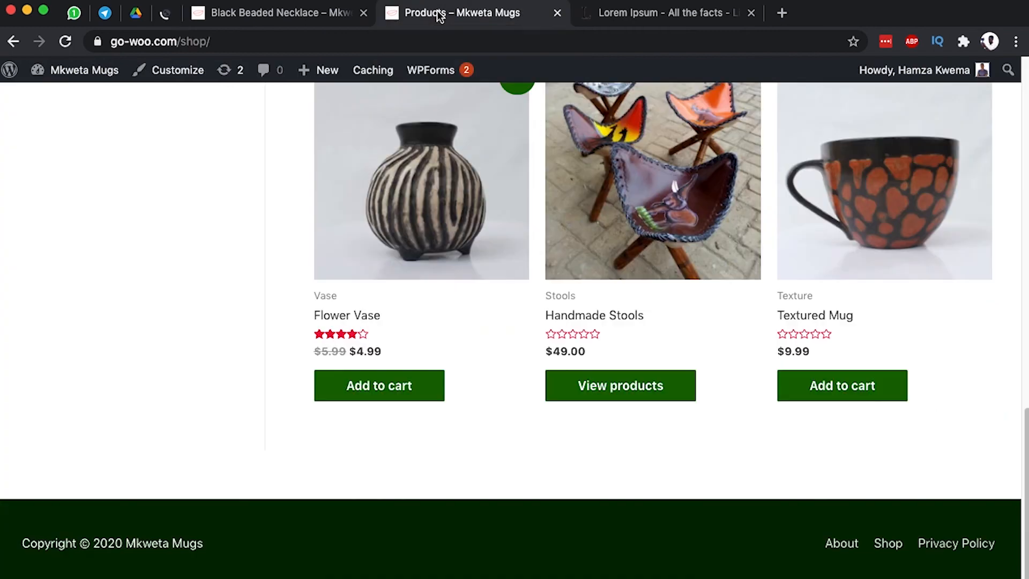
{"action": "scroll", "coordinate": [545, 300], "scroll_direction": "up", "scroll_amount": 15}
{"action": "left_click", "coordinate": [697, 113]}
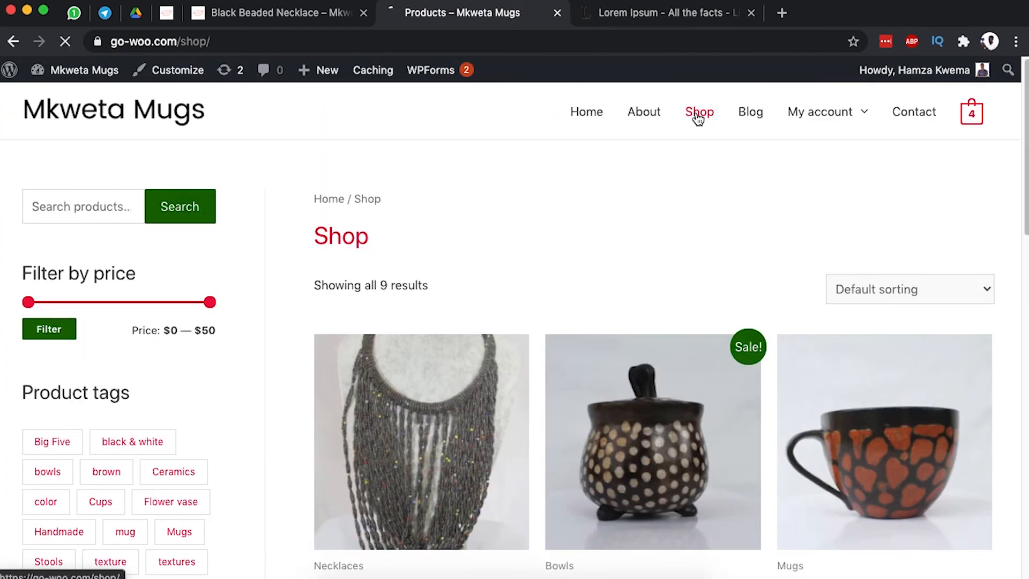
{"action": "scroll", "coordinate": [675, 185], "scroll_direction": "down", "scroll_amount": 2}
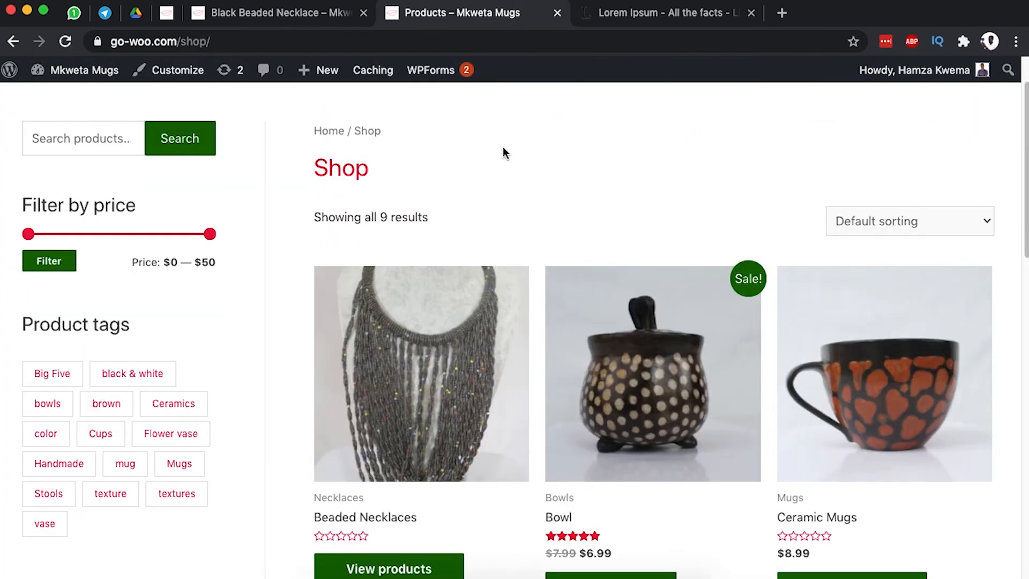
{"action": "scroll", "coordinate": [420, 397], "scroll_direction": "down", "scroll_amount": 3}
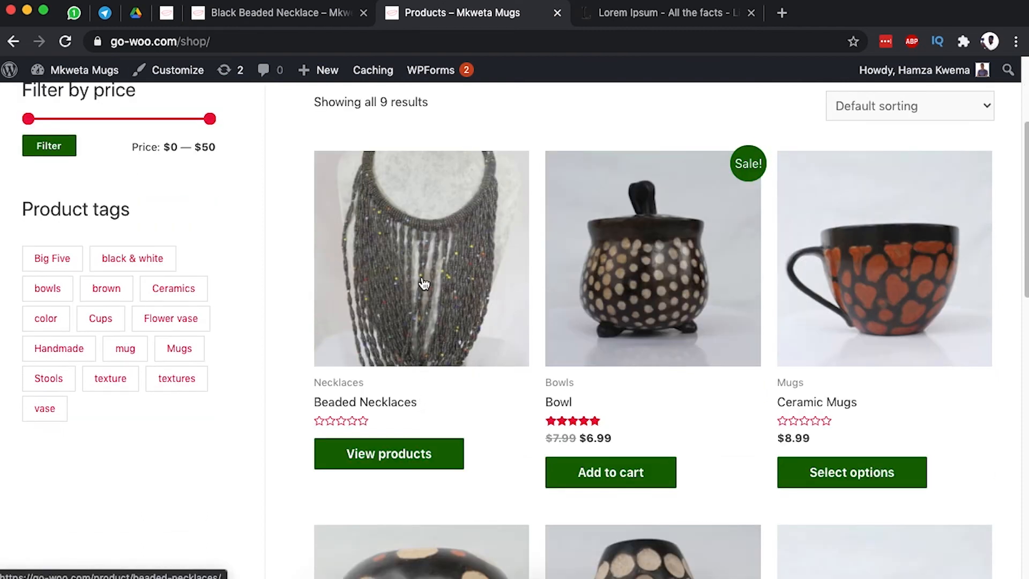
{"action": "left_click", "coordinate": [388, 453]}
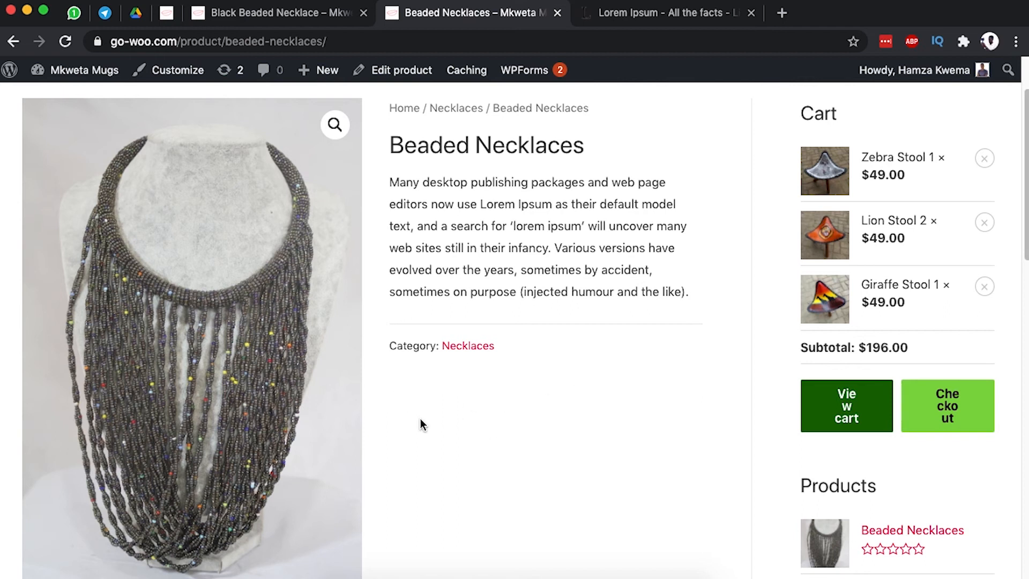
Return to the admin product list and open the grouped product Beaded Necklaces for editing.
{"action": "left_click", "coordinate": [165, 15]}
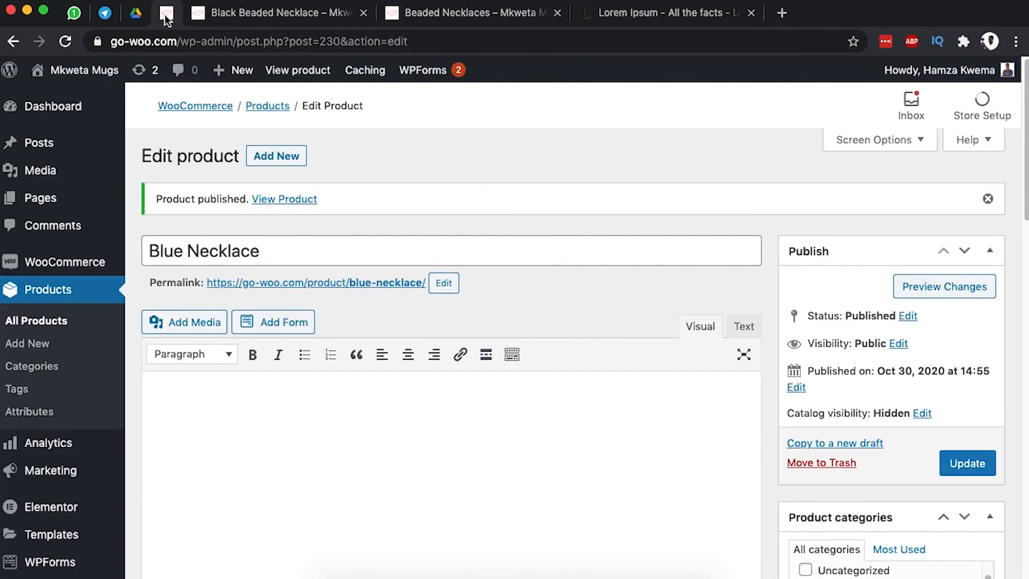
{"action": "left_click", "coordinate": [36, 323]}
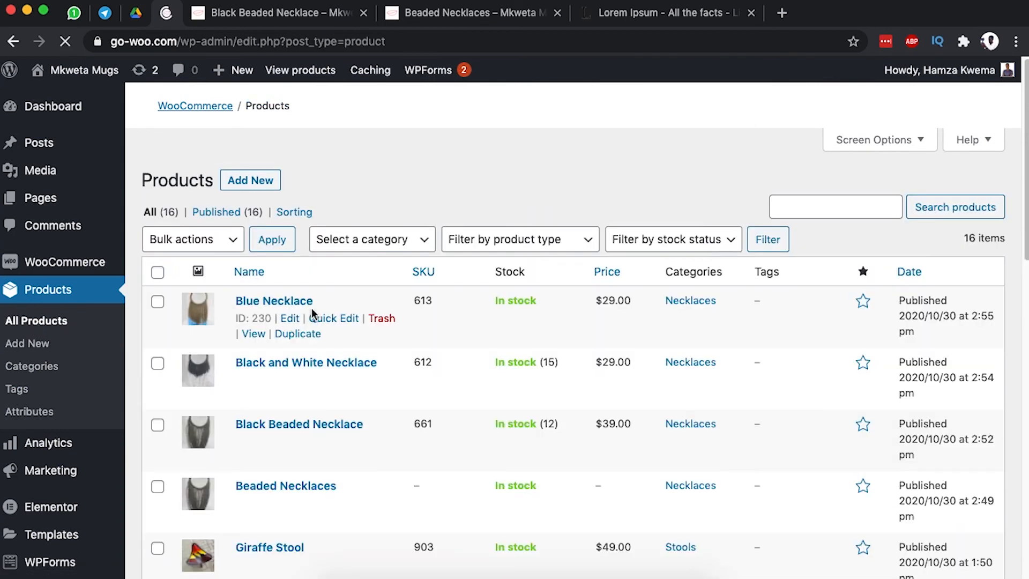
{"action": "scroll", "coordinate": [313, 311], "scroll_direction": "down", "scroll_amount": 2}
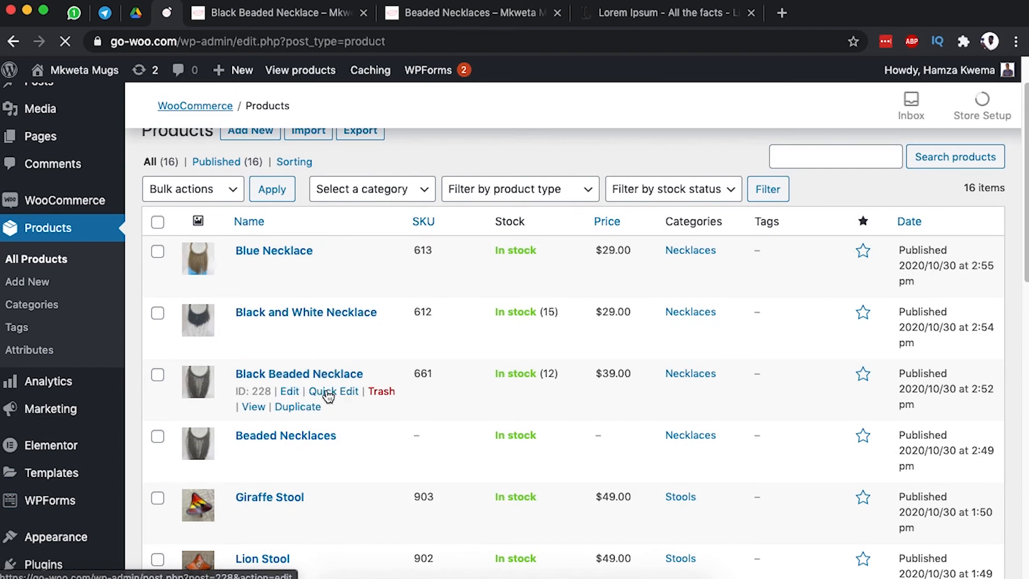
{"action": "scroll", "coordinate": [286, 440], "scroll_direction": "down", "scroll_amount": 1}
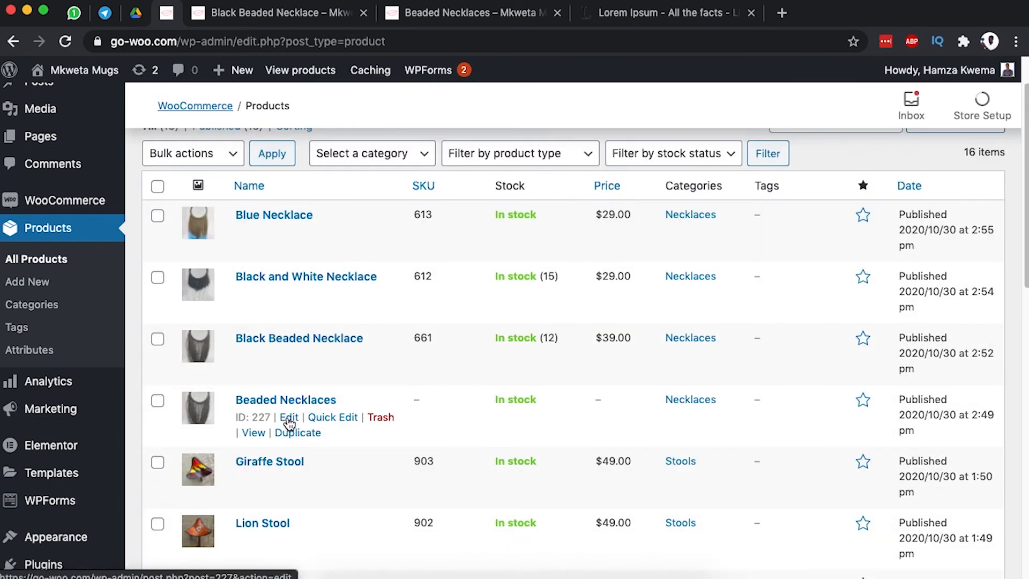
{"action": "left_click", "coordinate": [291, 422]}
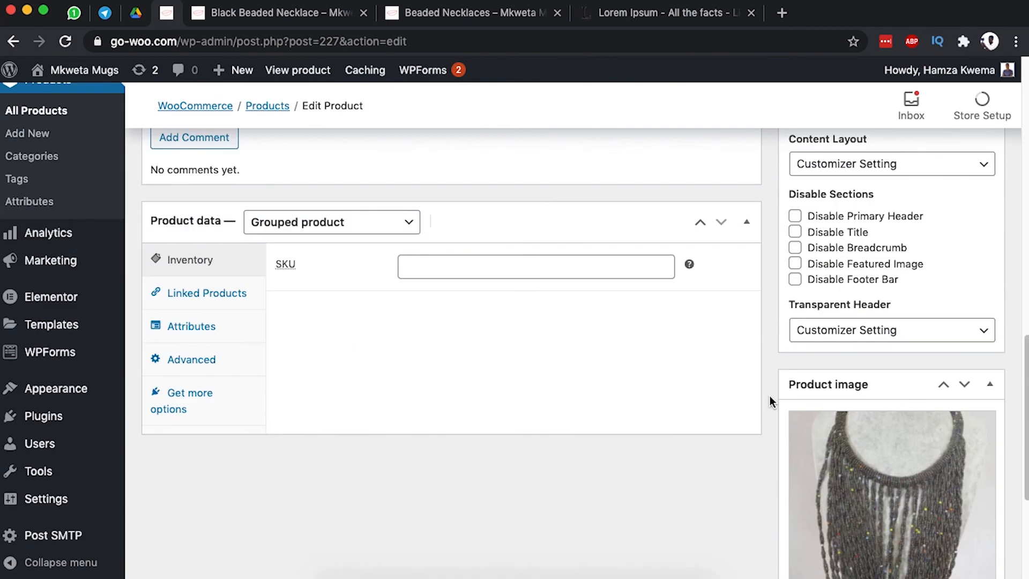
Link Black Beaded Necklace, Black and White Necklace and Blue Necklace as grouped products of Beaded Necklaces.
{"action": "left_click", "coordinate": [214, 296]}
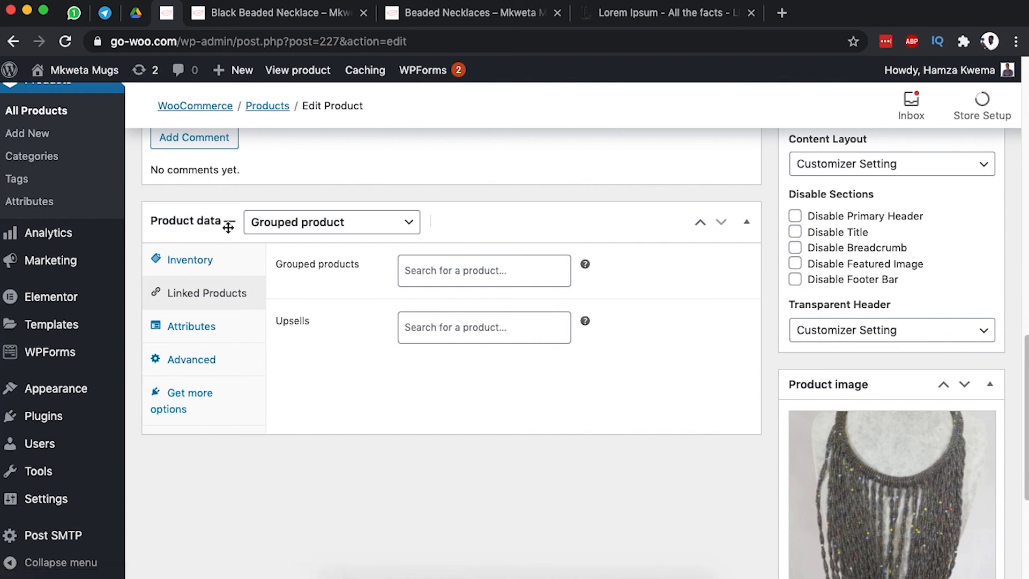
{"action": "left_click", "coordinate": [432, 272]}
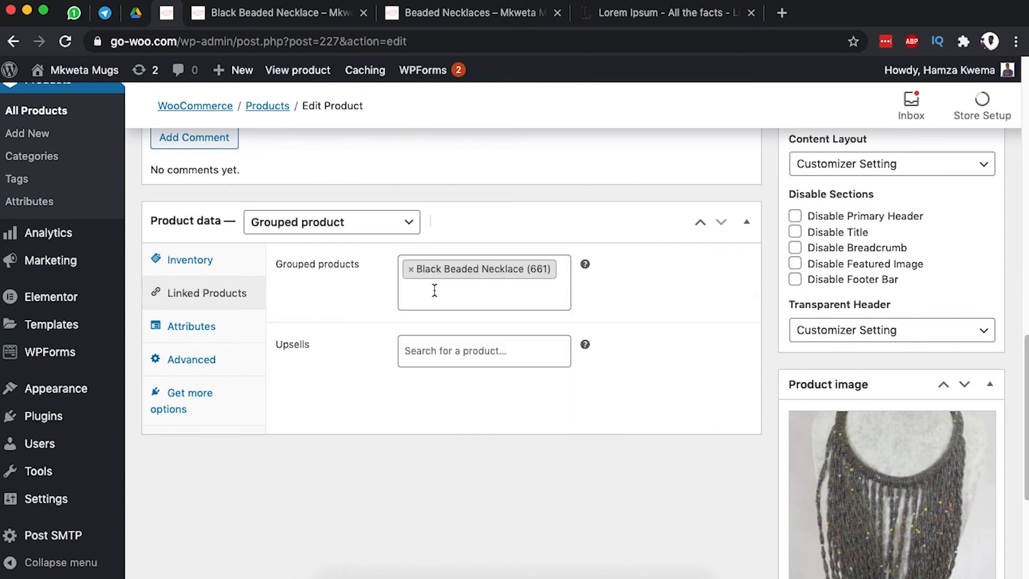
{"action": "type", "text": "black"}
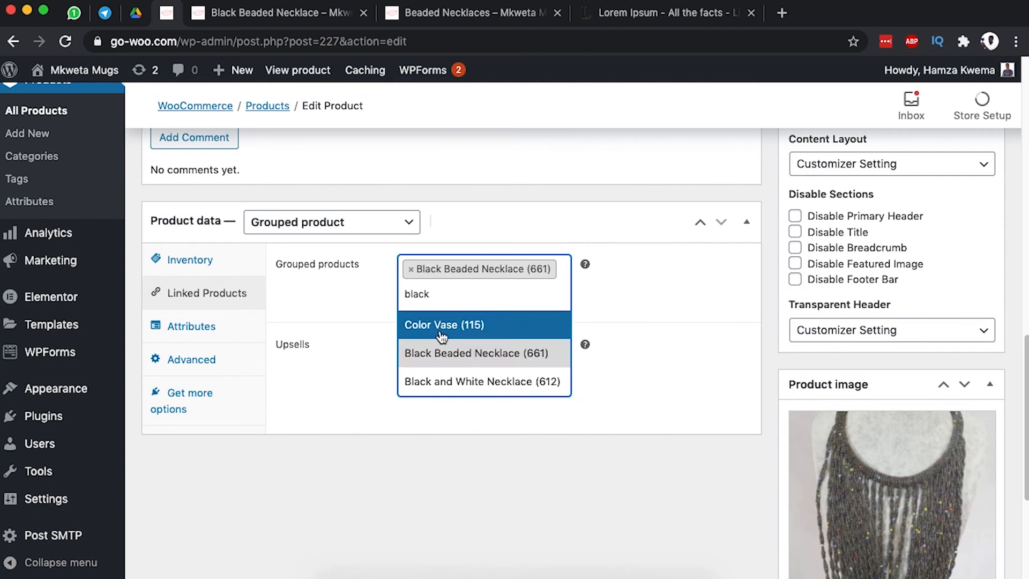
{"action": "left_click", "coordinate": [444, 383]}
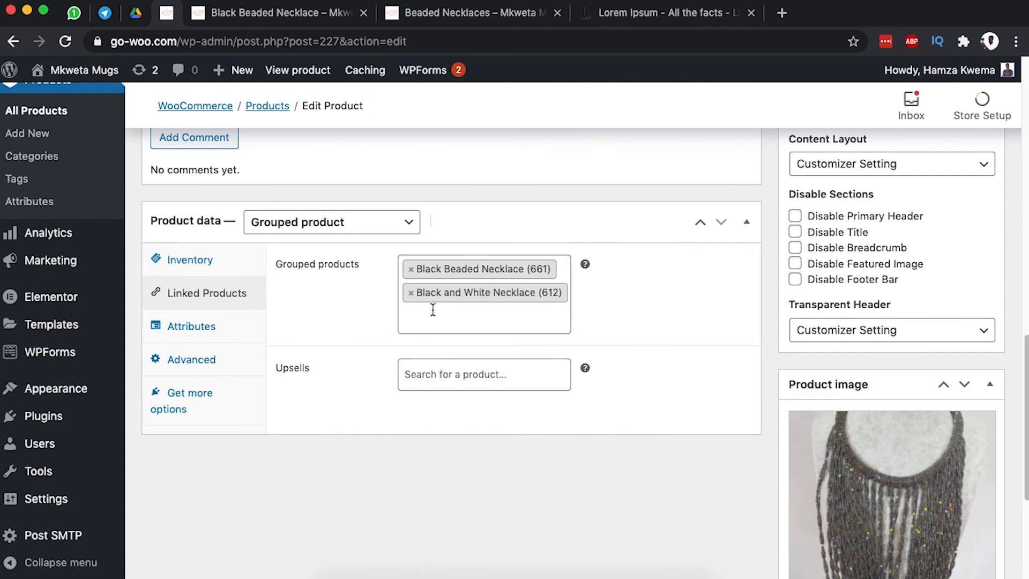
{"action": "type", "text": "blue"}
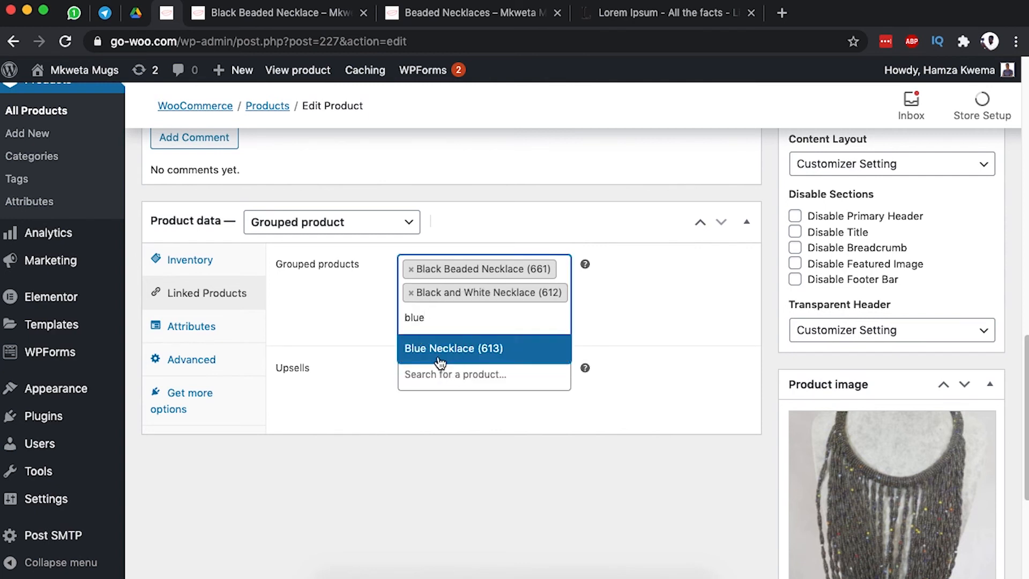
{"action": "left_click", "coordinate": [439, 350]}
Move Blue Necklace between the two black necklaces in the grouped products order and update the Beaded Necklaces product.
{"action": "left_click_drag", "start_coordinate": [429, 320], "coordinate": [447, 269]}
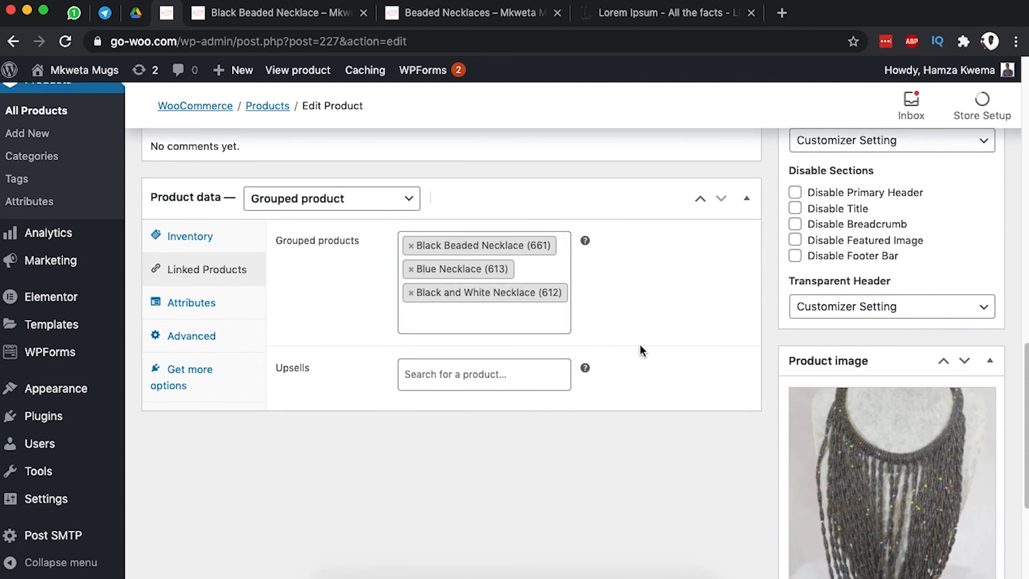
{"action": "scroll", "coordinate": [641, 344], "scroll_direction": "up", "scroll_amount": 3}
{"action": "scroll", "coordinate": [642, 343], "scroll_direction": "up", "scroll_amount": 10}
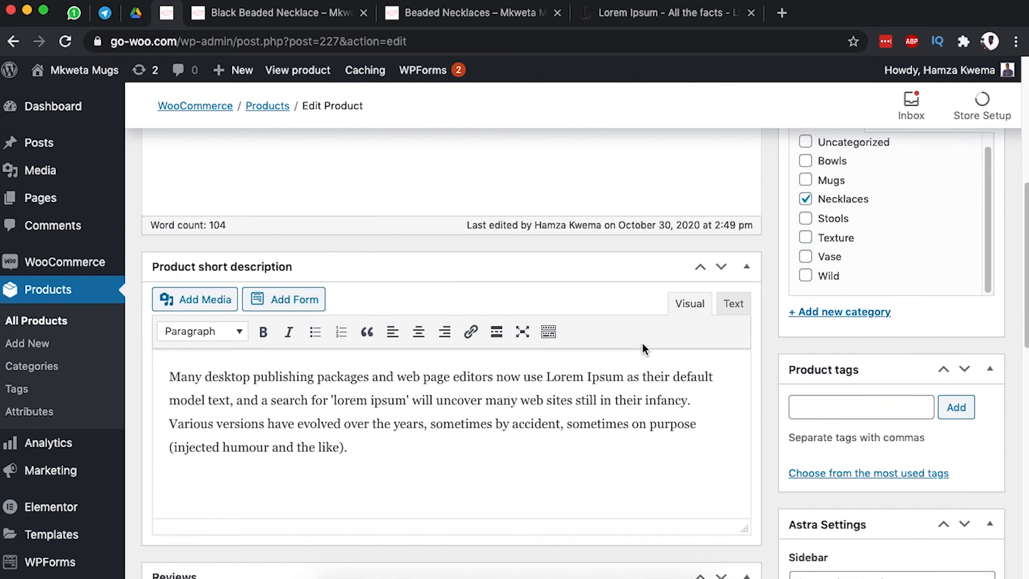
{"action": "left_click", "coordinate": [968, 421]}
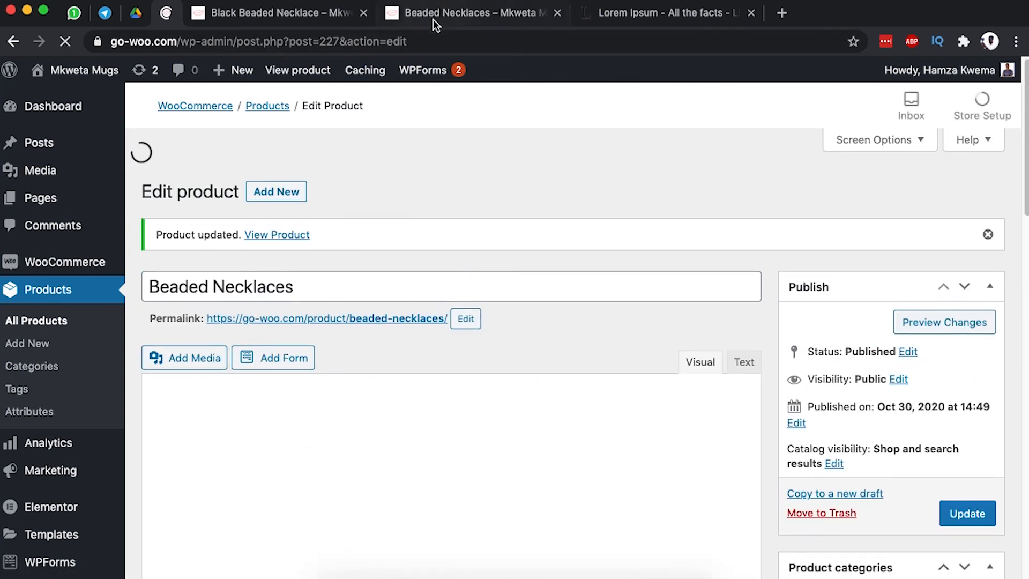
Reload the Beaded Necklaces storefront page and examine the grouped necklaces with their prices and availability.
{"action": "left_click", "coordinate": [432, 13]}
{"action": "left_click", "coordinate": [65, 42]}
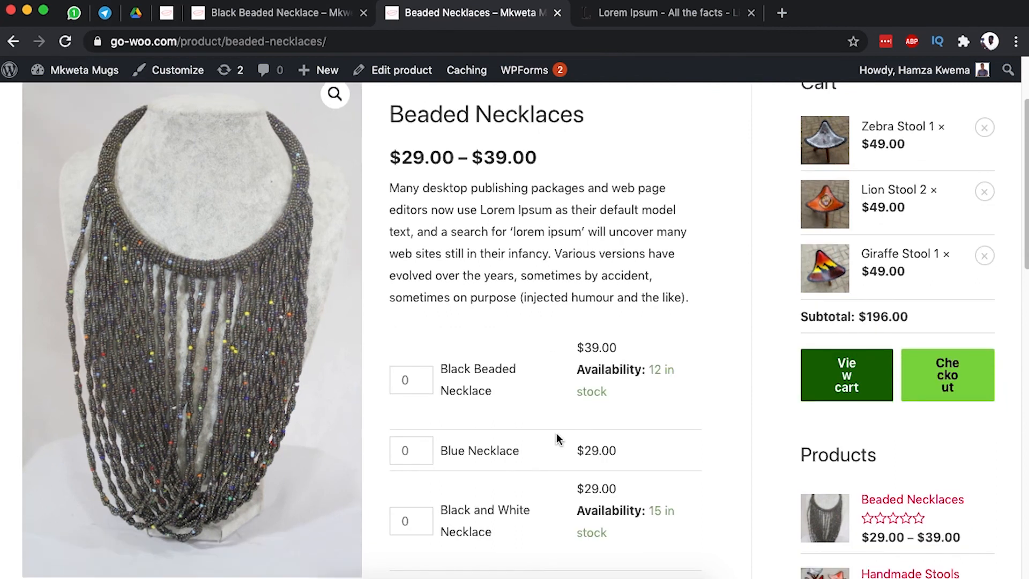
{"action": "scroll", "coordinate": [554, 433], "scroll_direction": "down", "scroll_amount": 4}
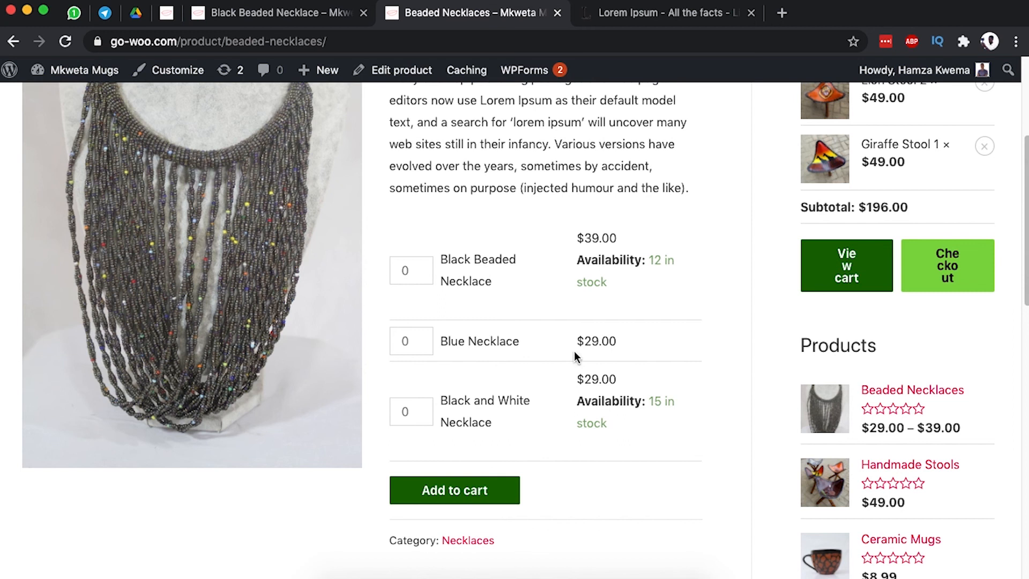
{"action": "scroll", "coordinate": [576, 359], "scroll_direction": "down", "scroll_amount": 2}
{"action": "scroll", "coordinate": [590, 402], "scroll_direction": "up", "scroll_amount": 4}
{"action": "scroll", "coordinate": [588, 399], "scroll_direction": "down", "scroll_amount": 2}
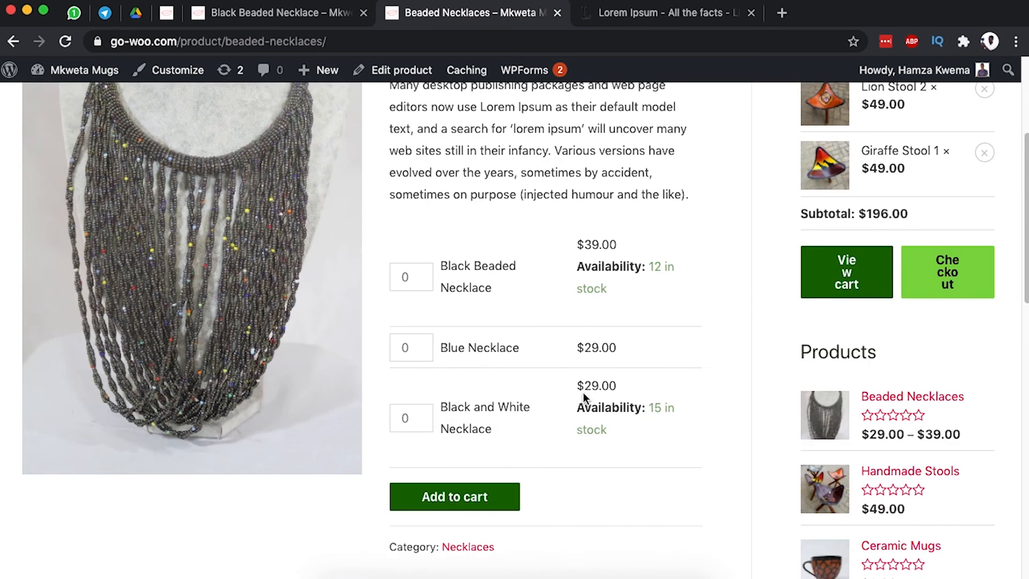
Set the order quantity of Black Beaded Necklace to 2 and of Blue Necklace to 1.
{"action": "left_click", "coordinate": [412, 284]}
{"action": "key", "text": "BackSpace"}
{"action": "type", "text": "2"}
{"action": "left_click_drag", "start_coordinate": [411, 351], "coordinate": [393, 349]}
{"action": "type", "text": "1"}
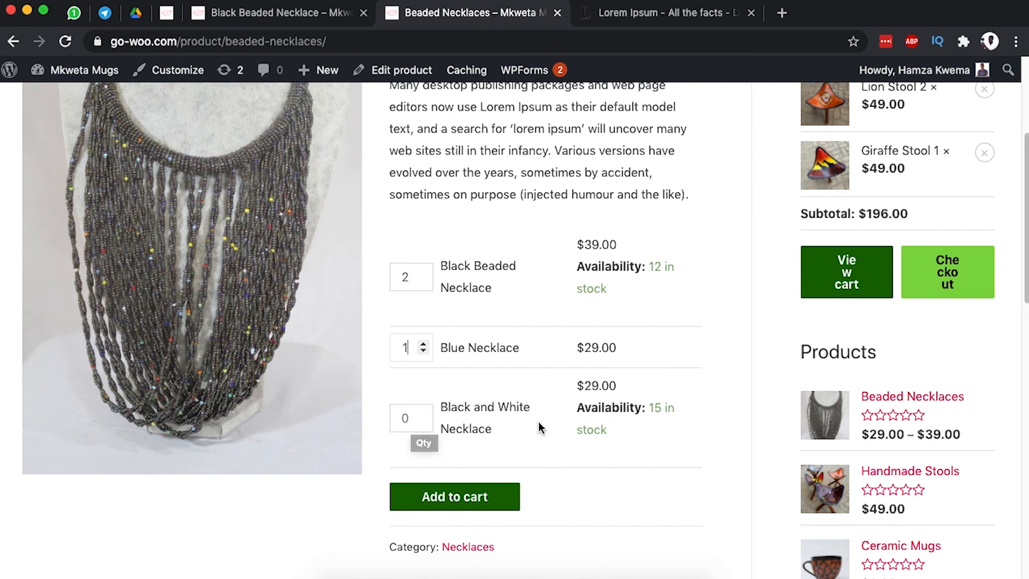
Add the chosen quantities of Black Beaded Necklace and Blue Necklace to the cart and review the cart's items.
{"action": "left_click", "coordinate": [497, 498]}
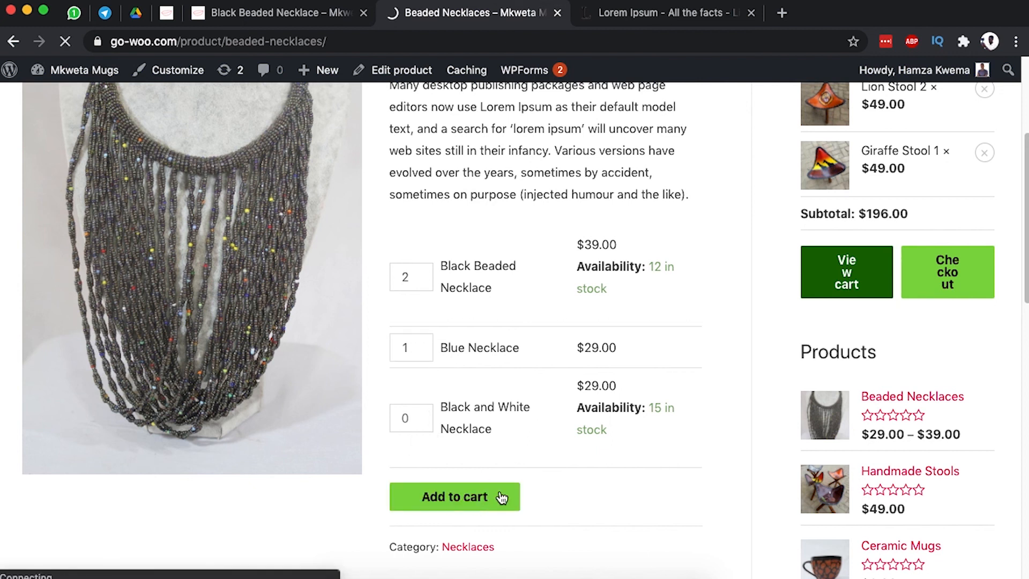
{"action": "scroll", "coordinate": [654, 454], "scroll_direction": "down", "scroll_amount": 5}
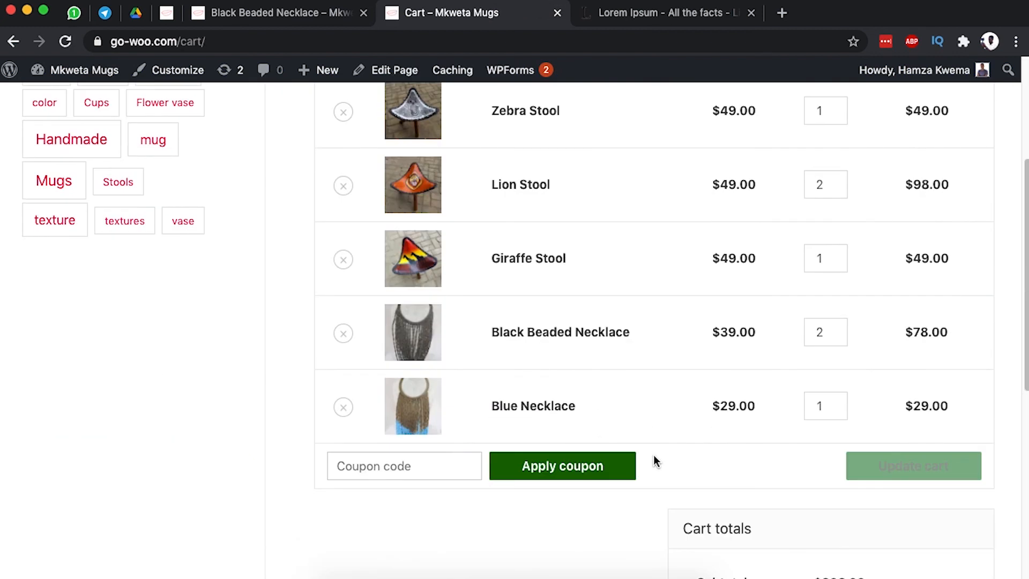
{"action": "scroll", "coordinate": [653, 456], "scroll_direction": "up", "scroll_amount": 5}
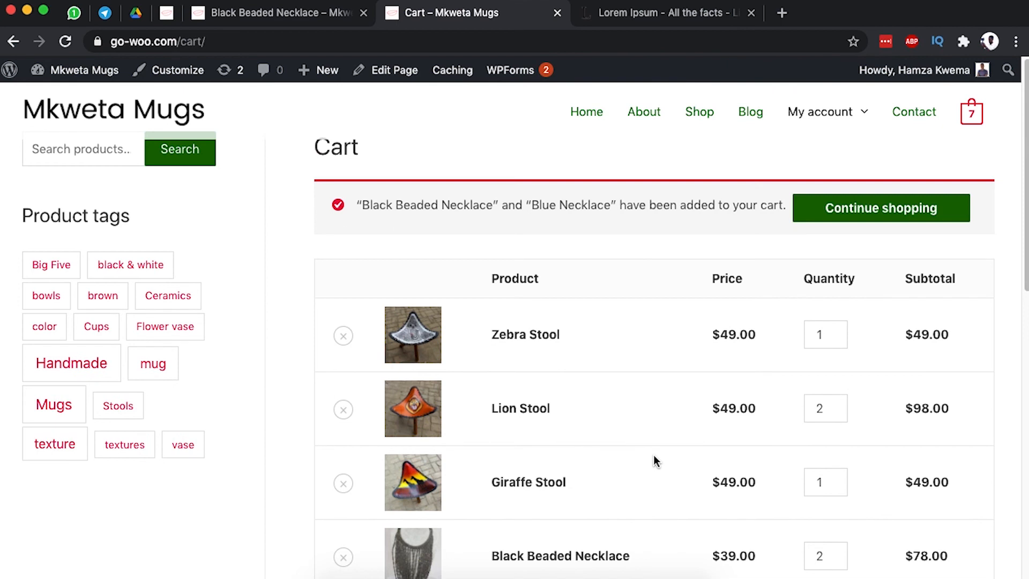
Remove Zebra Stool, Lion Stool and Giraffe Stool from the cart and check the cart totals.
{"action": "left_click", "coordinate": [342, 337]}
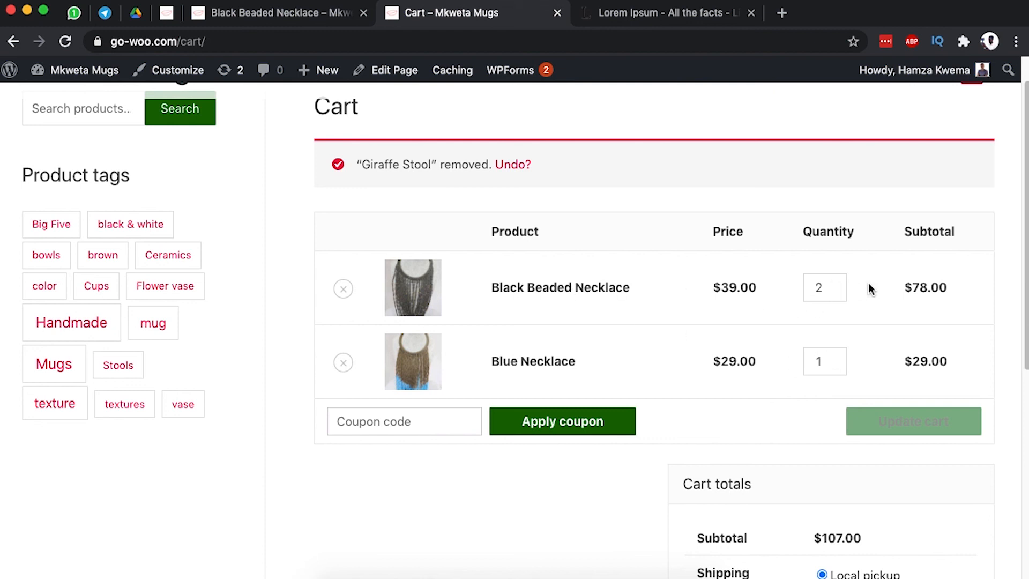
{"action": "scroll", "coordinate": [881, 308], "scroll_direction": "down", "scroll_amount": 5}
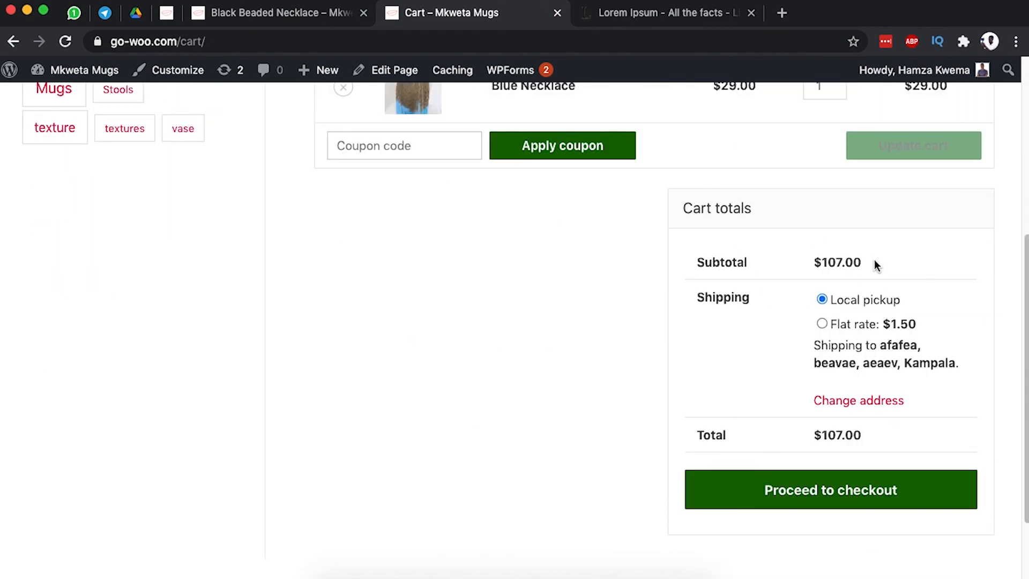
{"action": "scroll", "coordinate": [874, 263], "scroll_direction": "up", "scroll_amount": 6}
Close the Black Beaded Necklace page and open the Beaded Necklaces product from the shop.
{"action": "left_click", "coordinate": [300, 12]}
{"action": "left_click", "coordinate": [363, 13]}
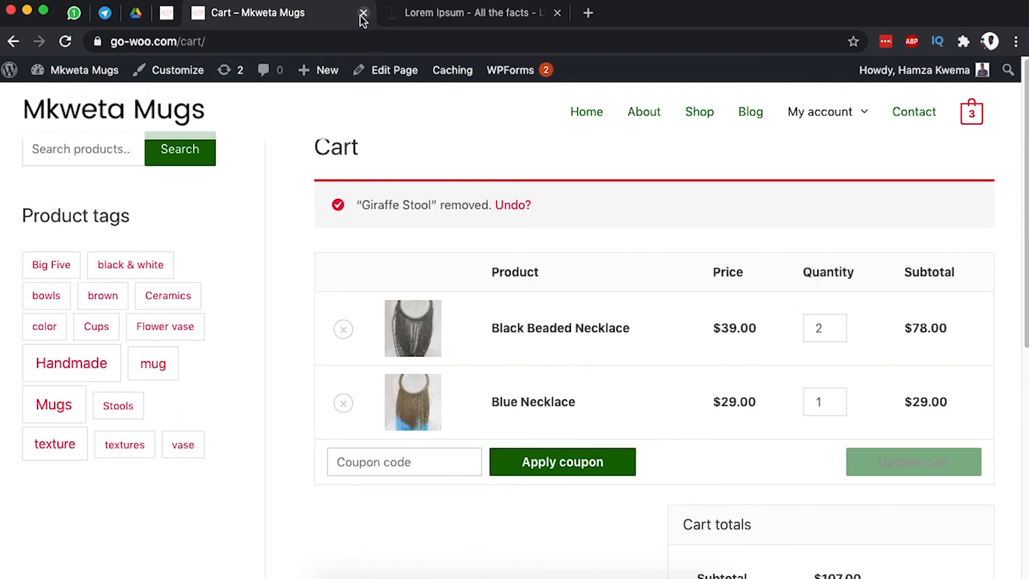
{"action": "left_click", "coordinate": [696, 119]}
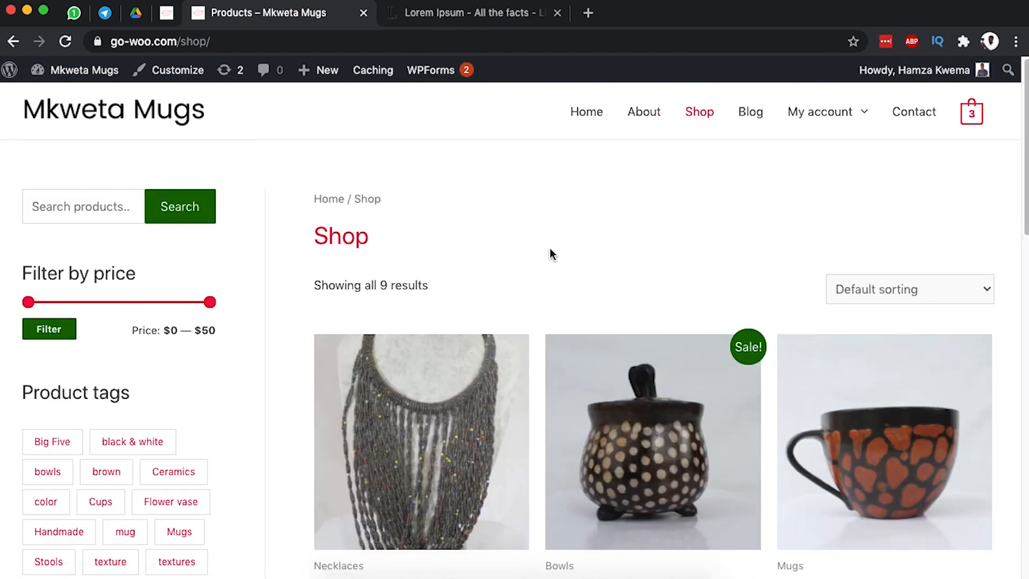
{"action": "scroll", "coordinate": [552, 254], "scroll_direction": "down", "scroll_amount": 2}
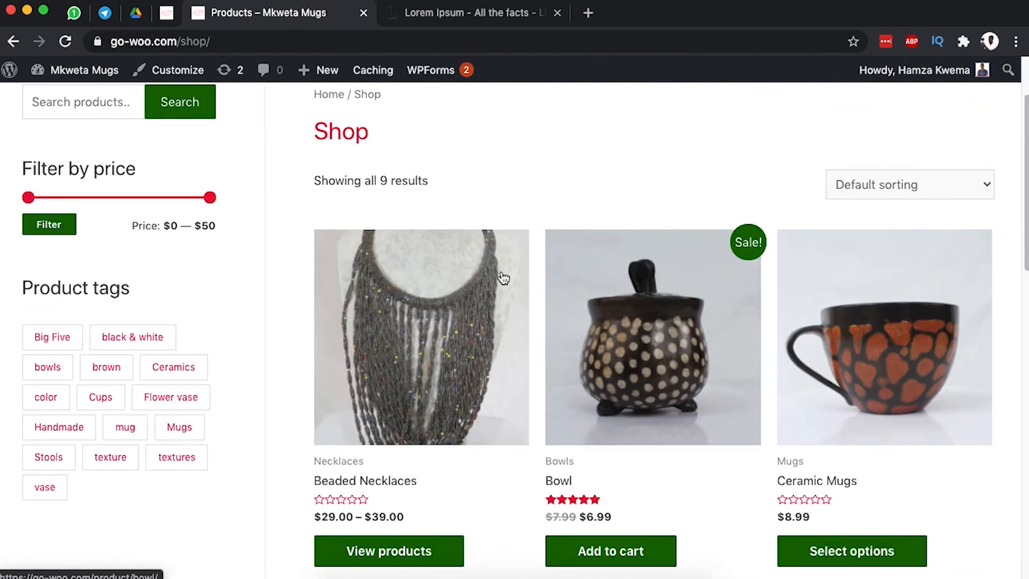
{"action": "left_click", "coordinate": [369, 481]}
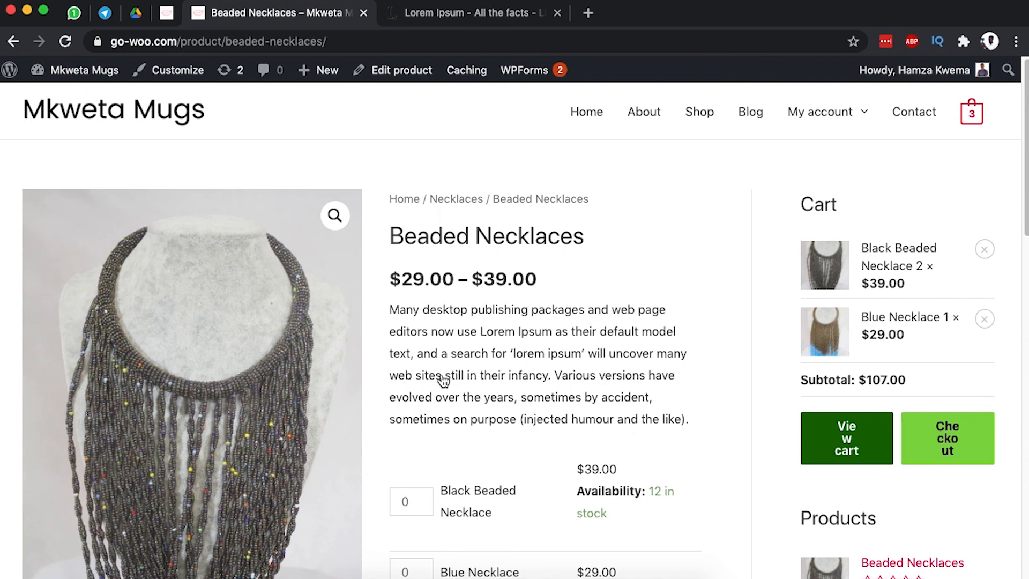
Examine the description, grouped necklaces, prices and stock availability on the Beaded Necklaces product page.
{"action": "scroll", "coordinate": [443, 380], "scroll_direction": "down", "scroll_amount": 3}
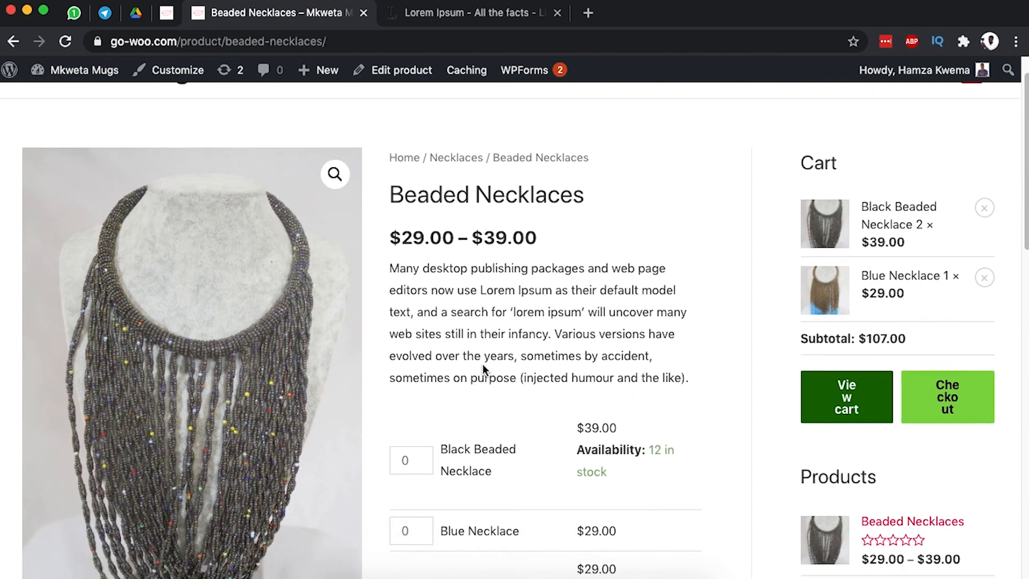
{"action": "scroll", "coordinate": [471, 401], "scroll_direction": "down", "scroll_amount": 1}
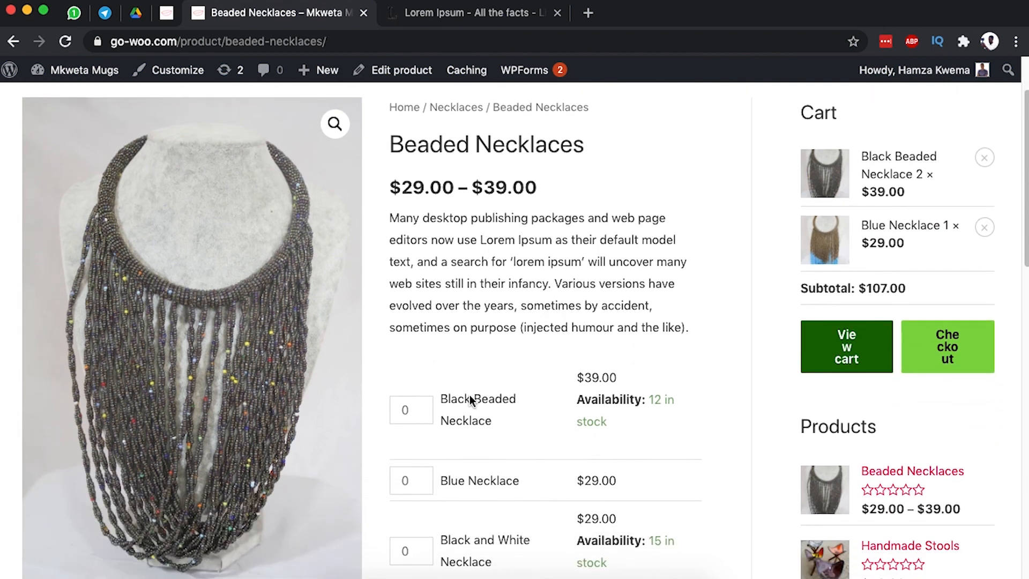
{"action": "scroll", "coordinate": [582, 519], "scroll_direction": "down", "scroll_amount": 4}
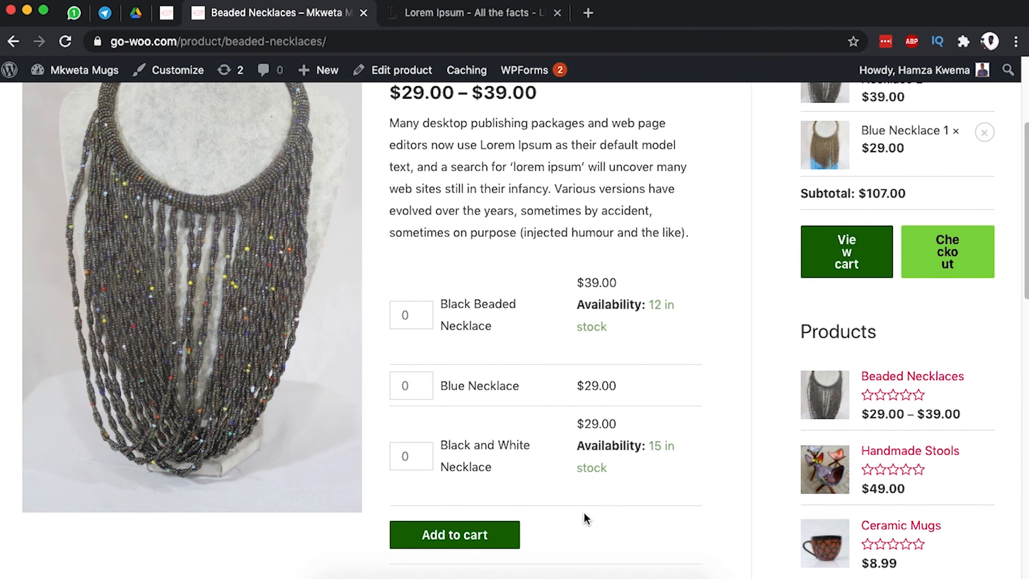
{"action": "scroll", "coordinate": [575, 484], "scroll_direction": "up", "scroll_amount": 2}
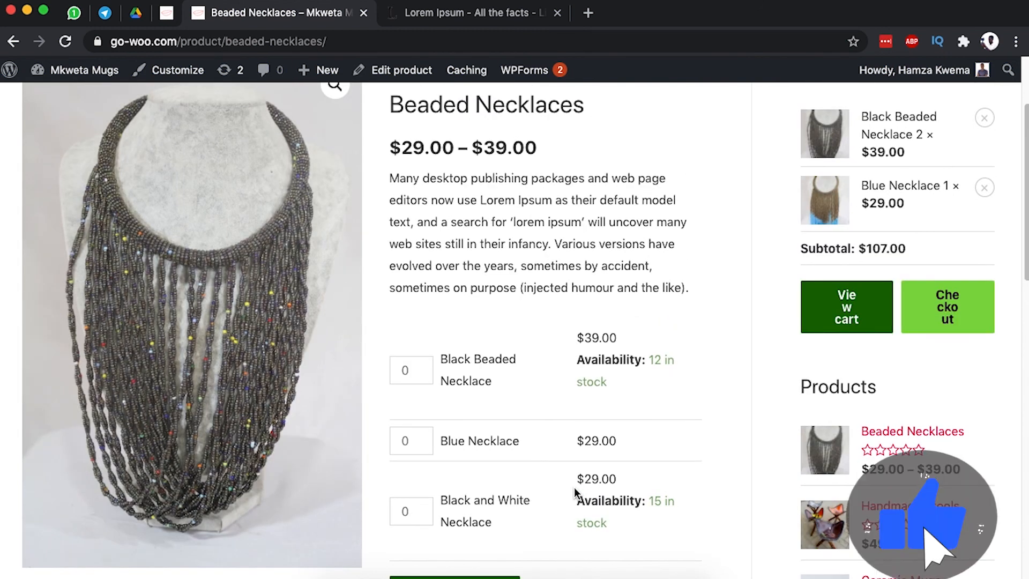
{"action": "scroll", "coordinate": [537, 487], "scroll_direction": "up", "scroll_amount": 3}
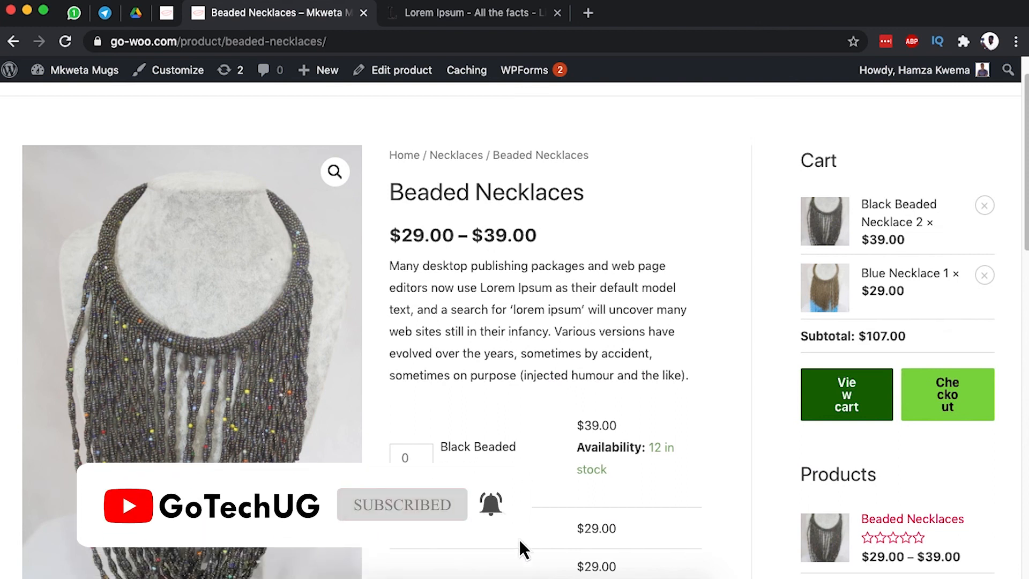
{"action": "scroll", "coordinate": [522, 465], "scroll_direction": "down", "scroll_amount": 5}
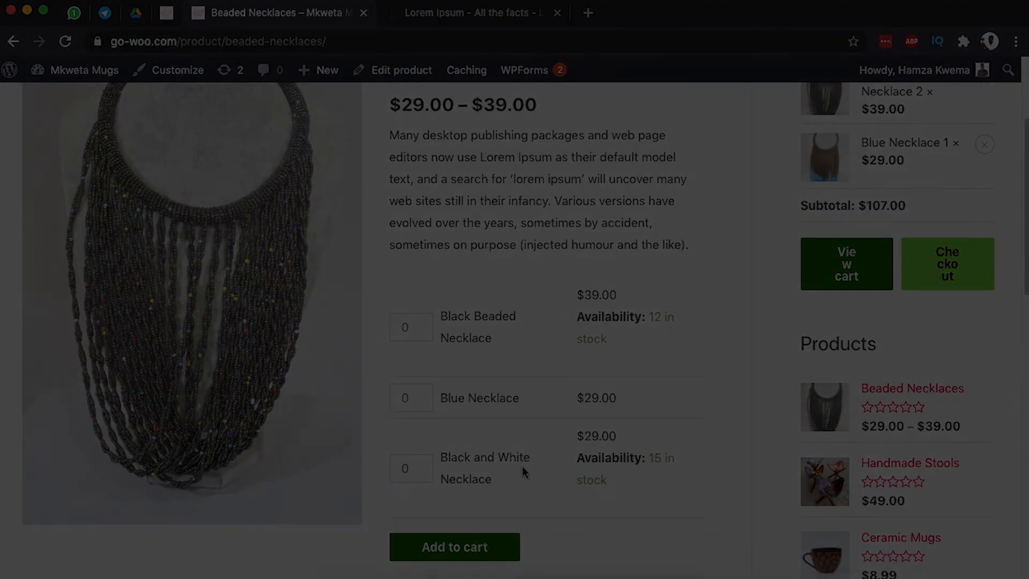